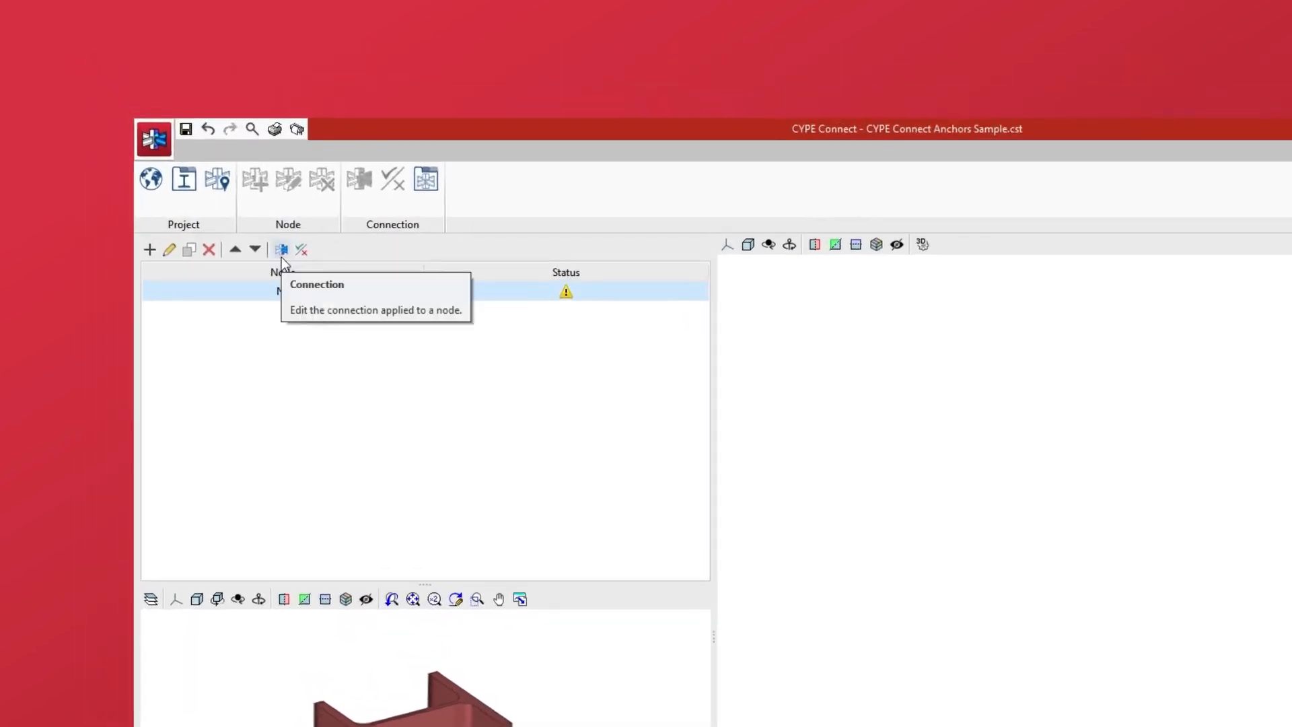
# Open the node's connection for editing and enable the PLATE1 and ADJUSTMENT1 (C1) operations
pyautogui.click(281, 253)
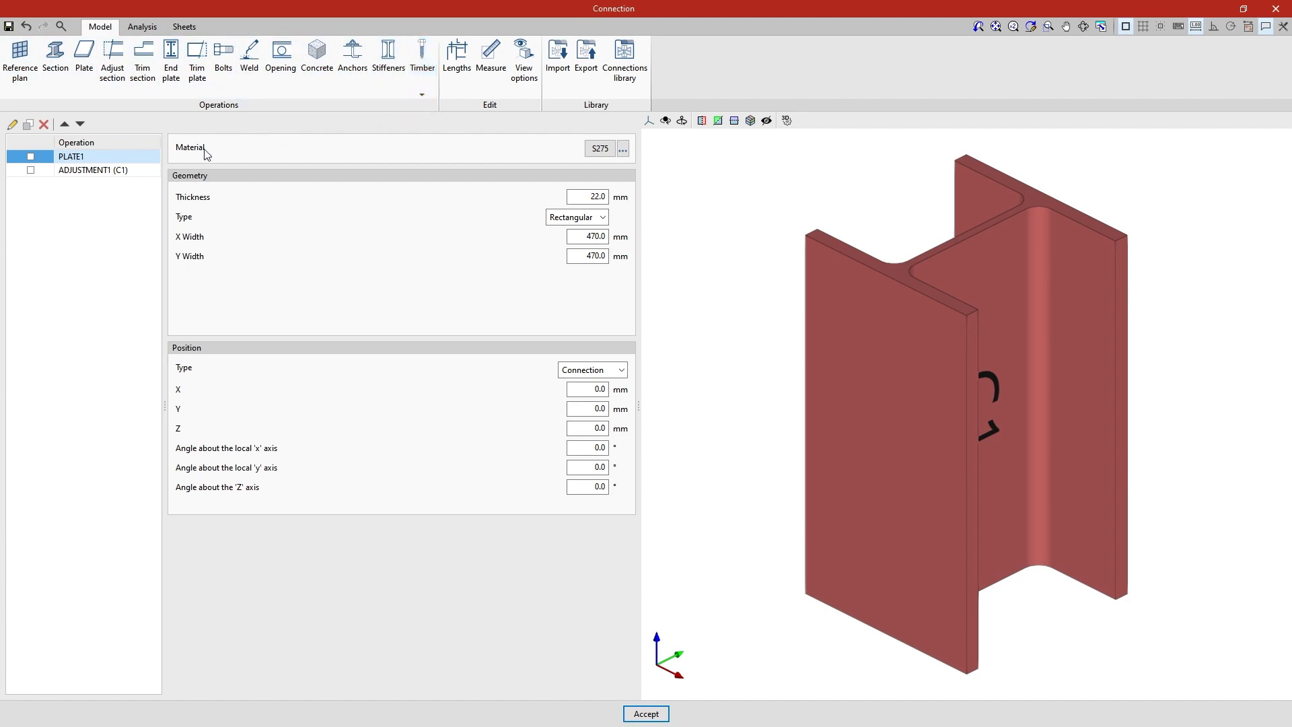
pyautogui.click(30, 159)
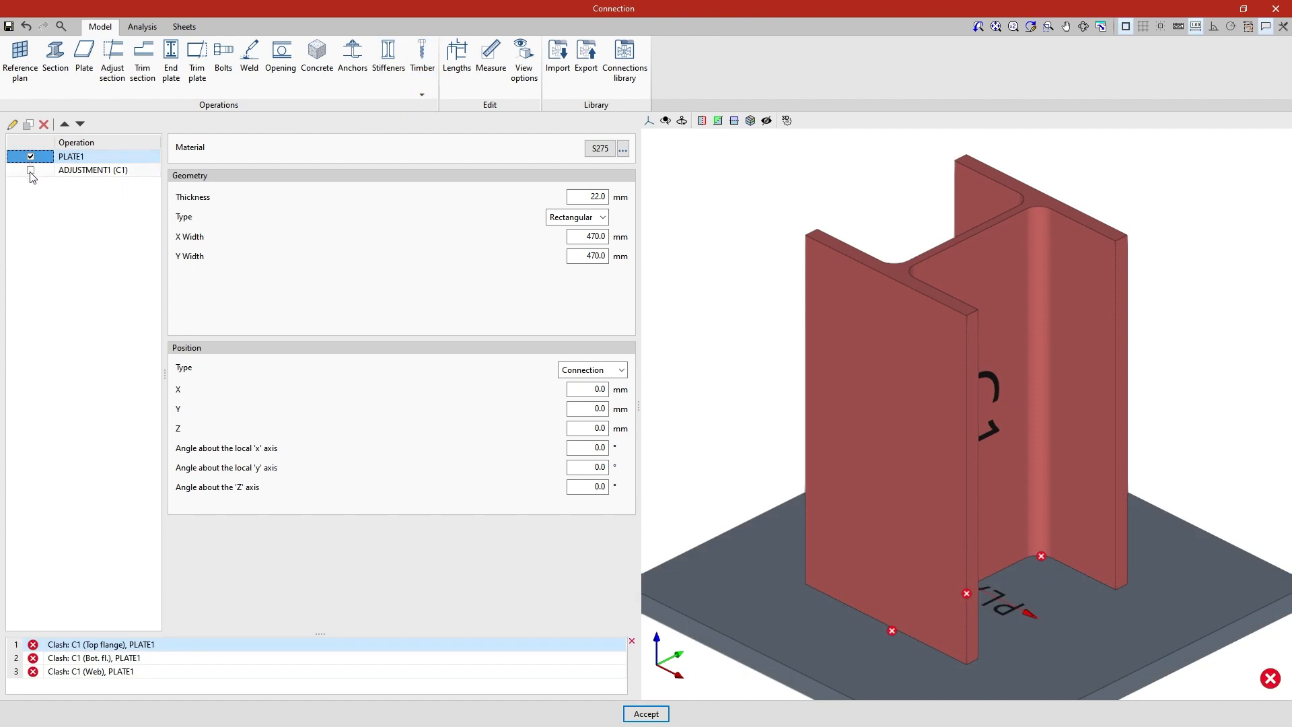
pyautogui.click(31, 171)
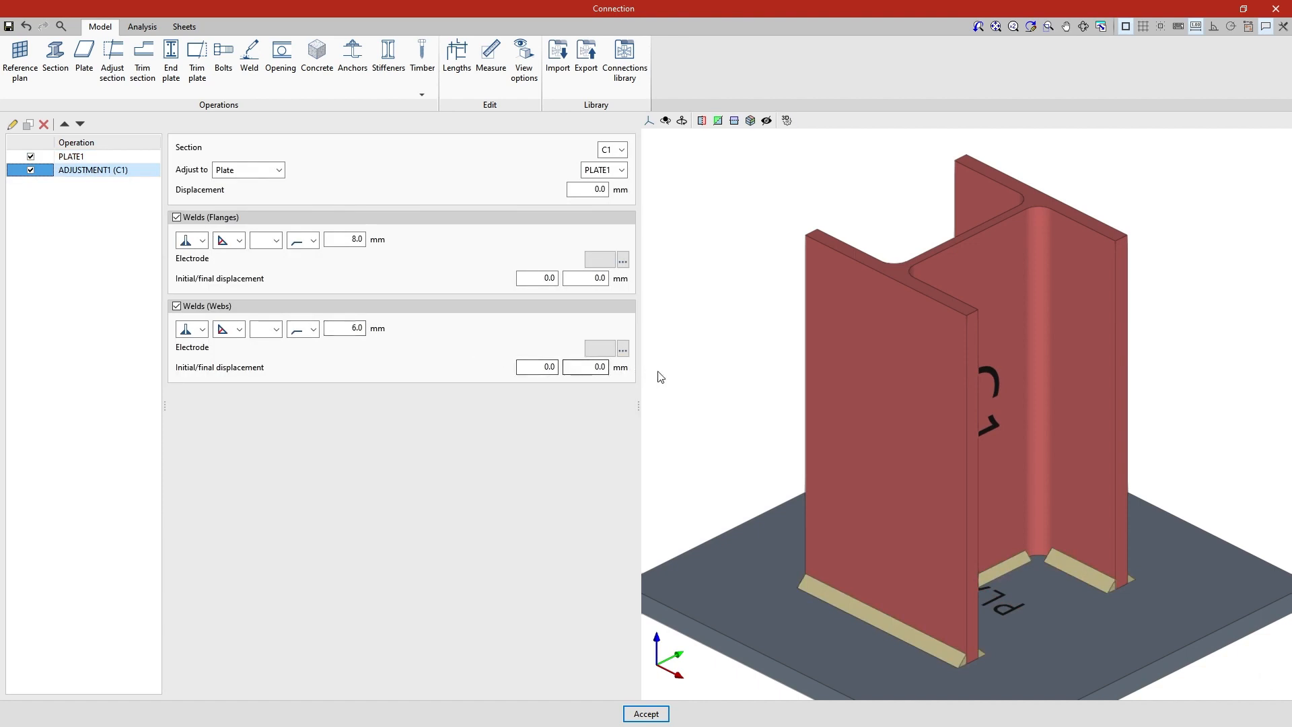
pyautogui.moveTo(657, 372); pyautogui.dragTo(812, 329, button='right')
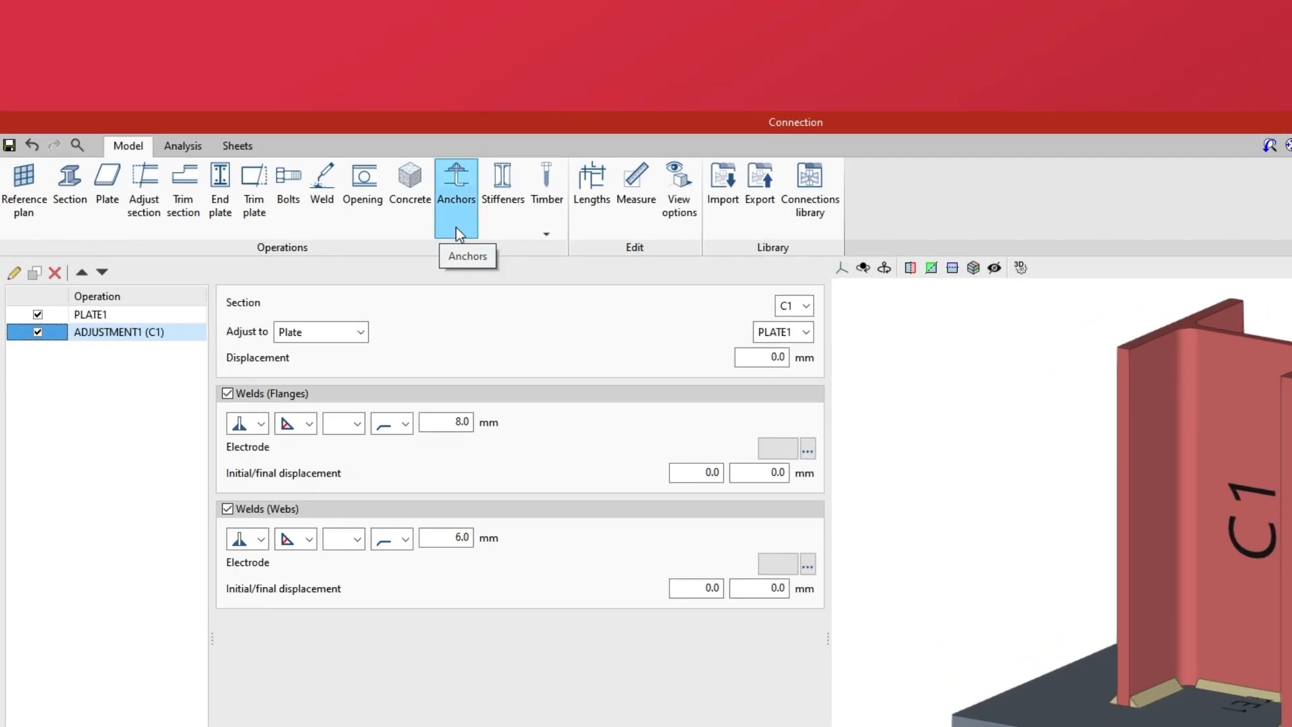
# Add an anchors operation applied to plate PLATE1, with the concrete defined in the element
pyautogui.click(455, 227)
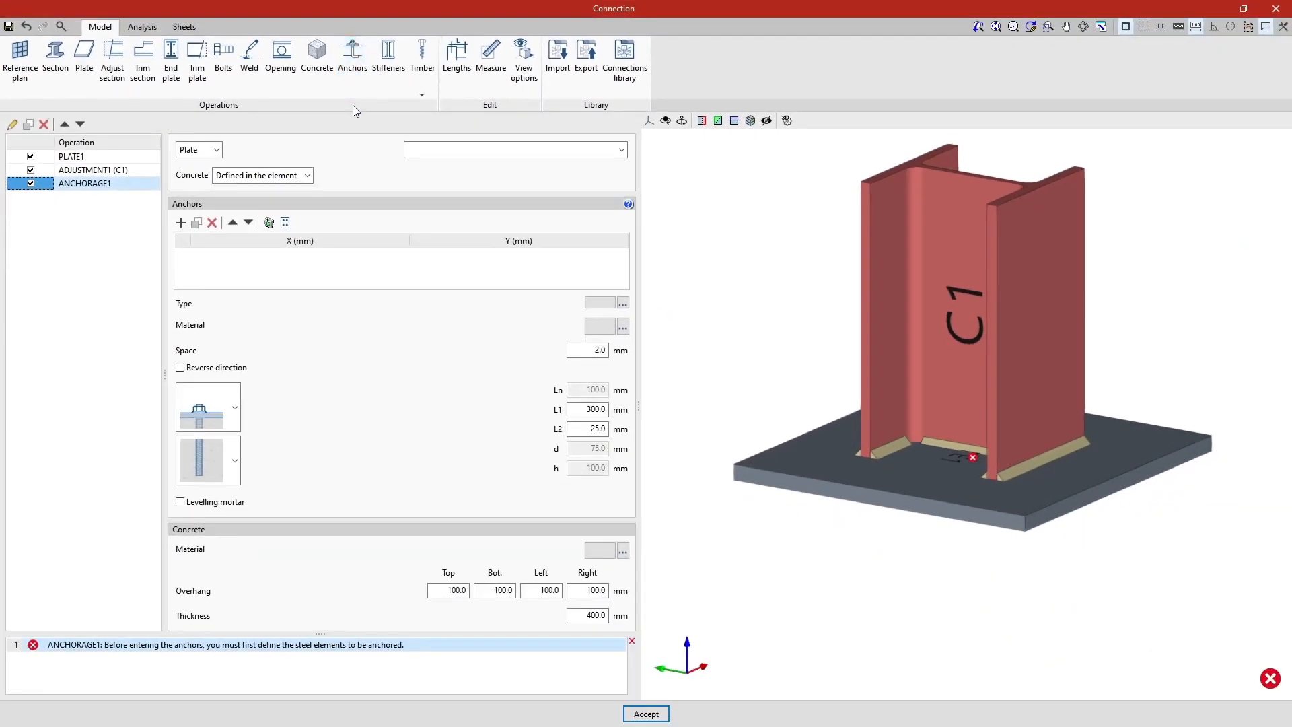
pyautogui.click(217, 150)
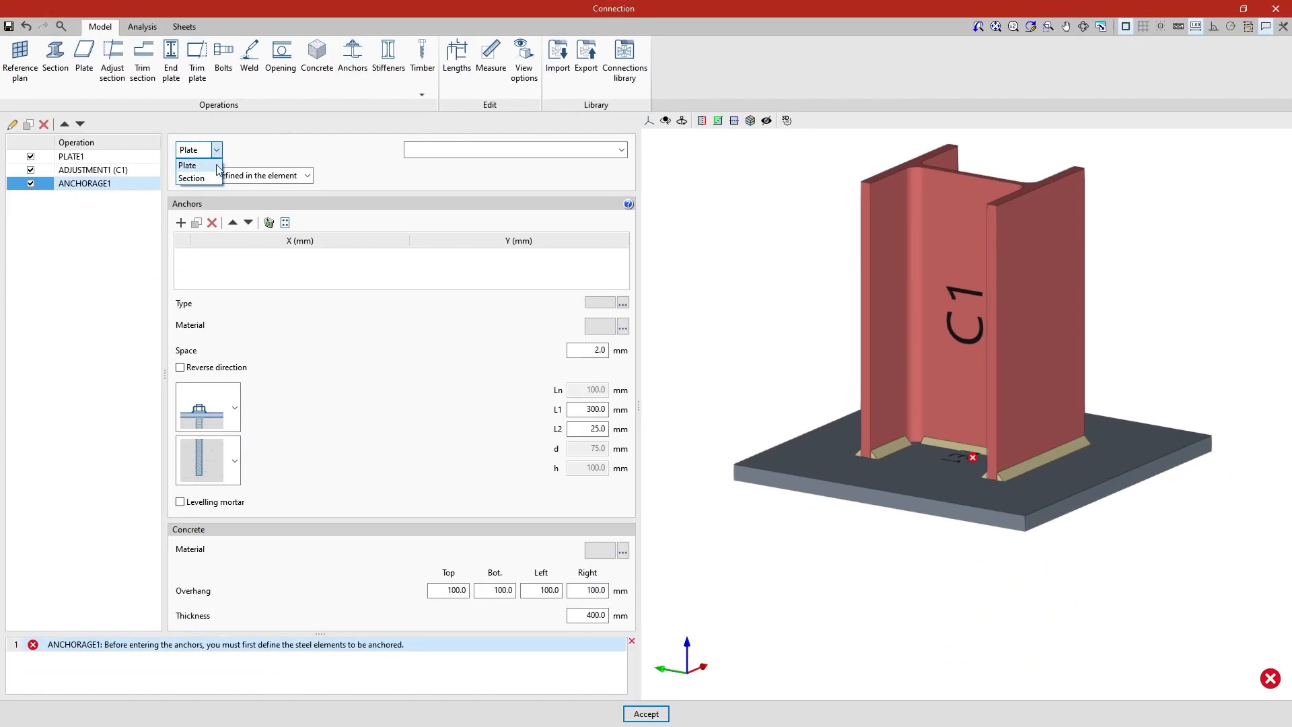
pyautogui.click(217, 168)
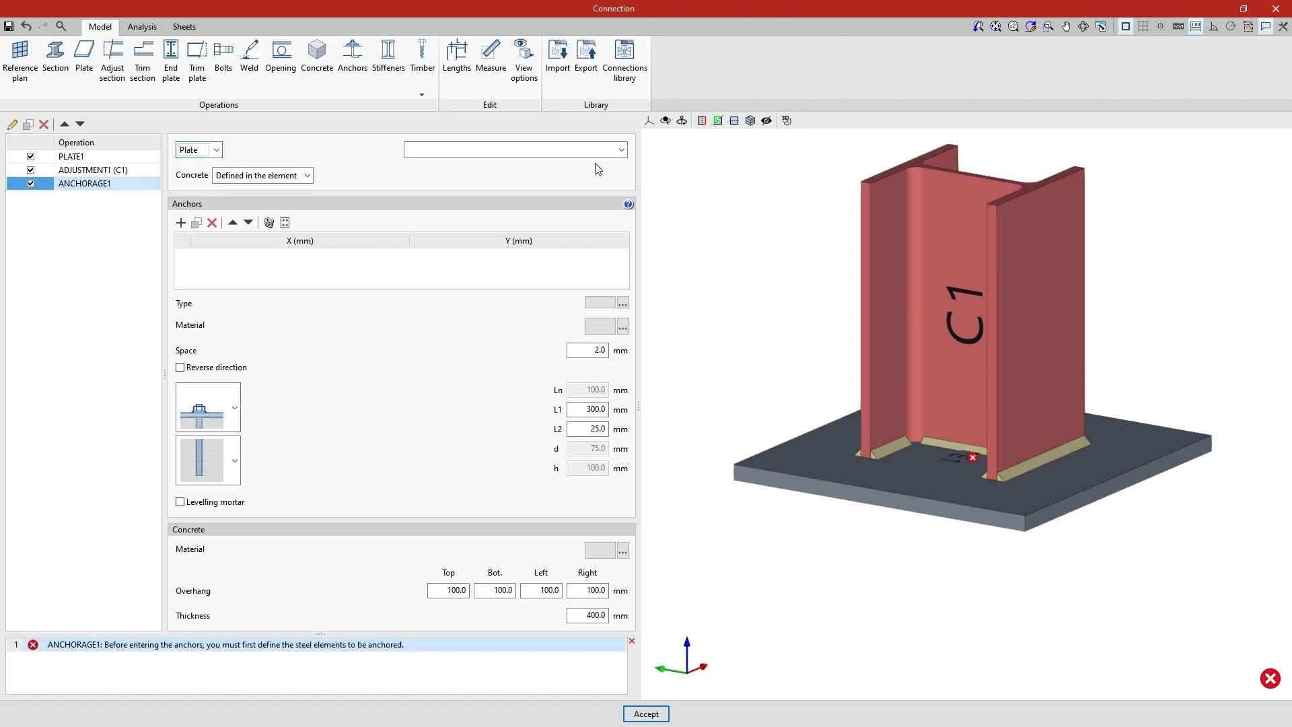
pyautogui.click(616, 150)
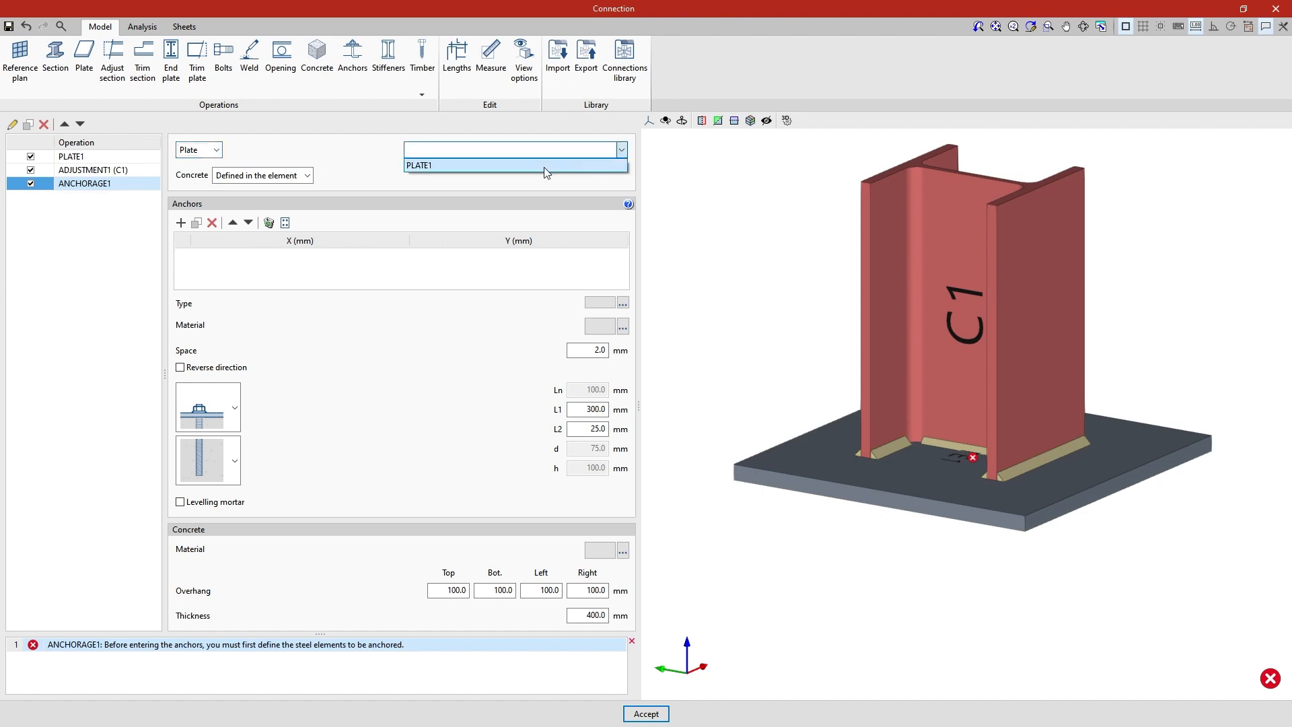
pyautogui.click(540, 167)
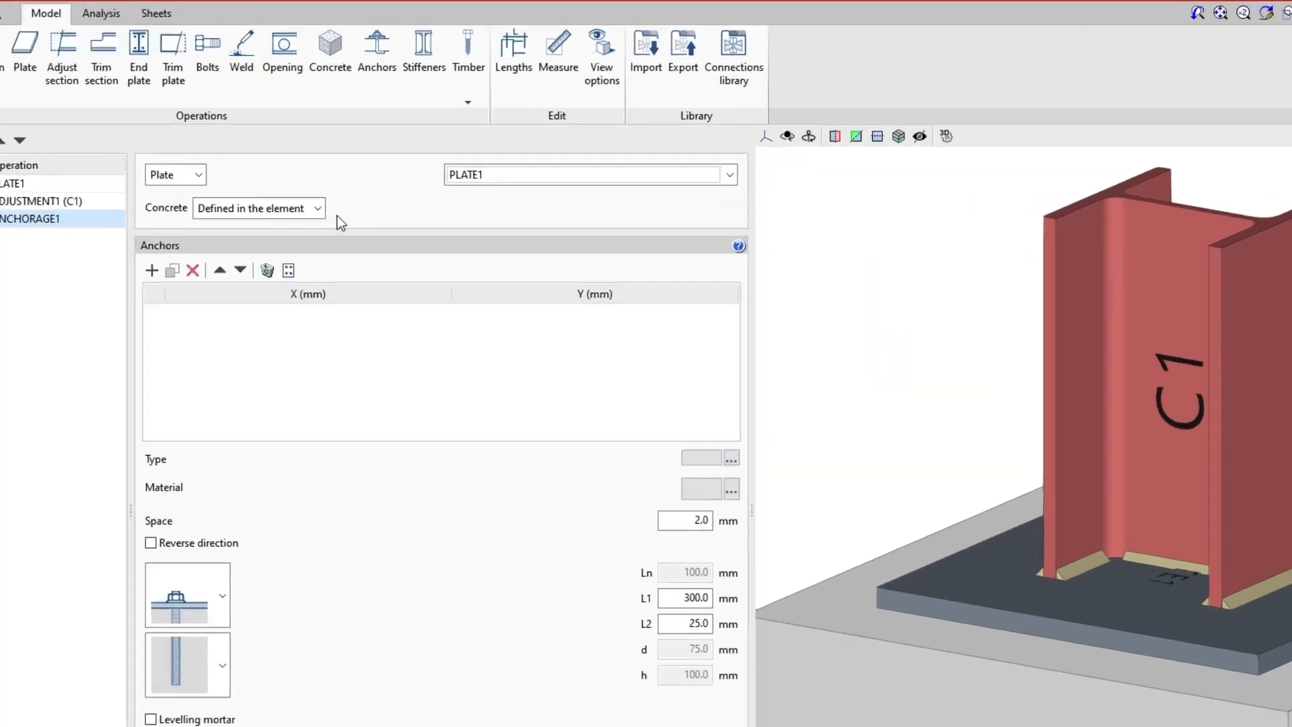
pyautogui.click(307, 176)
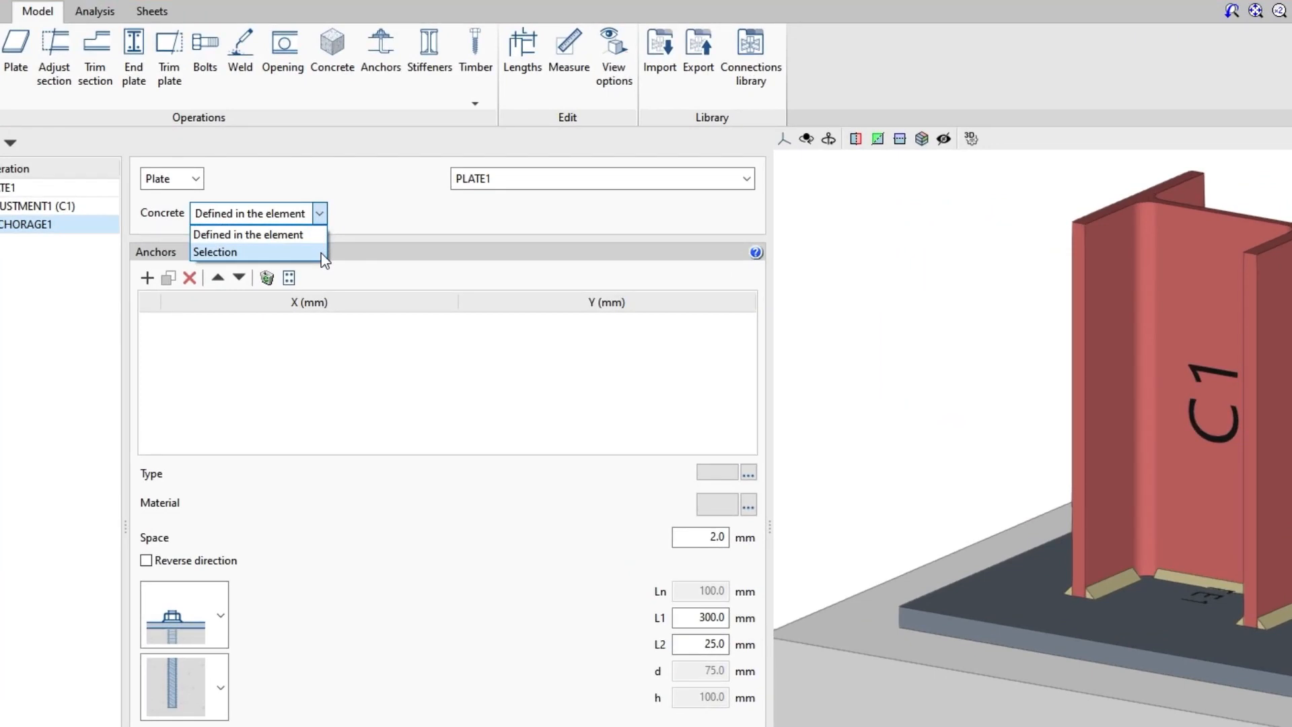
pyautogui.click(318, 235)
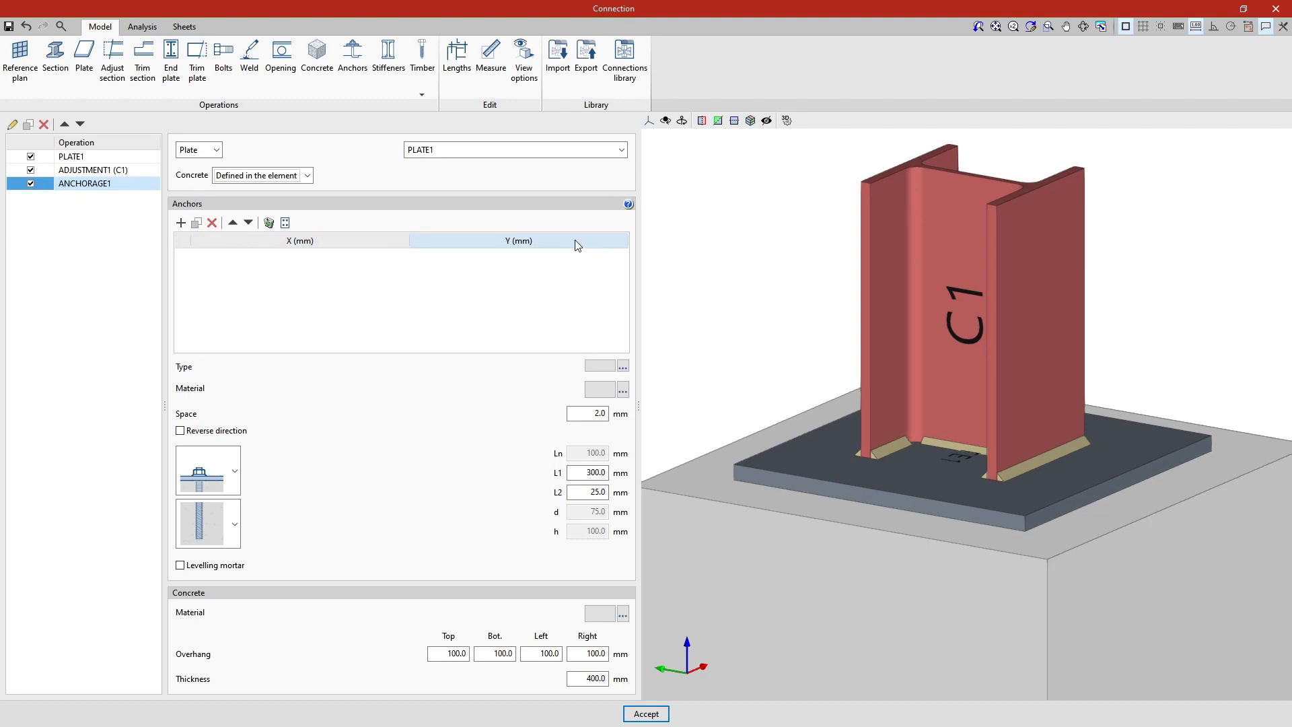
# Add four anchors to the anchorage's coordinate table
pyautogui.click(181, 223)
pyautogui.click(181, 223)
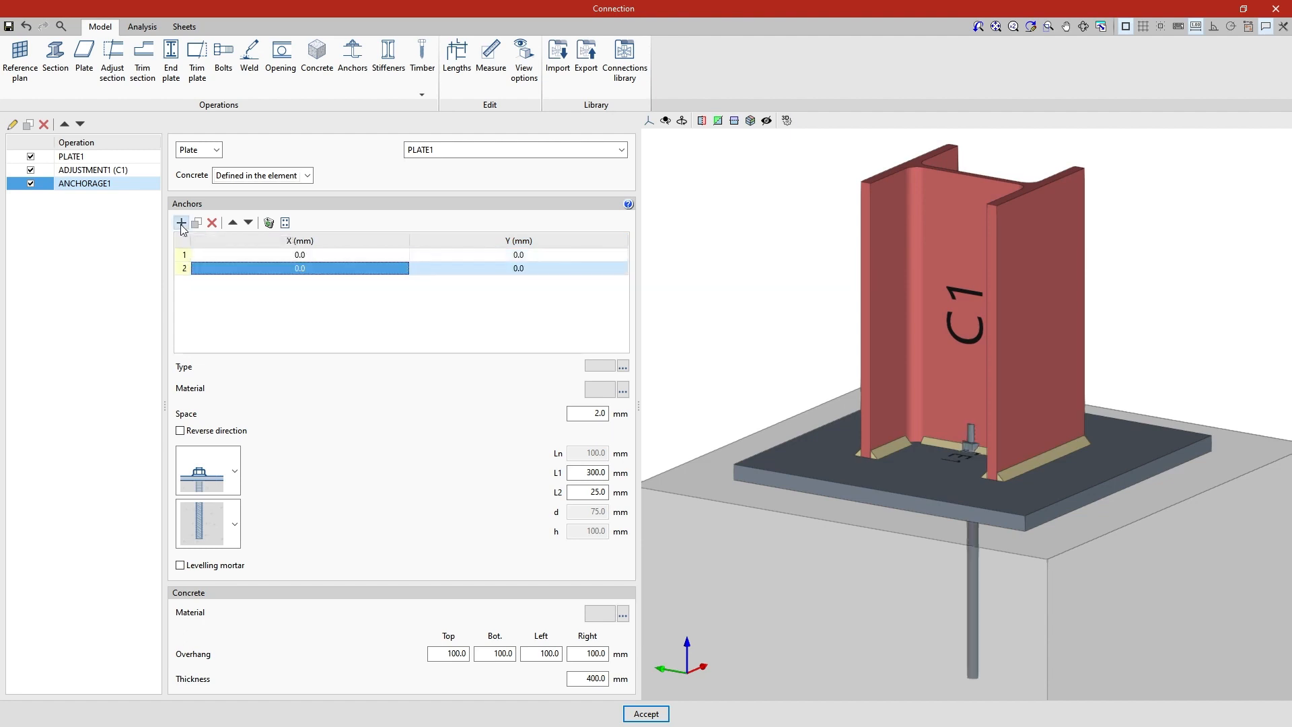
pyautogui.click(181, 222)
pyautogui.click(181, 223)
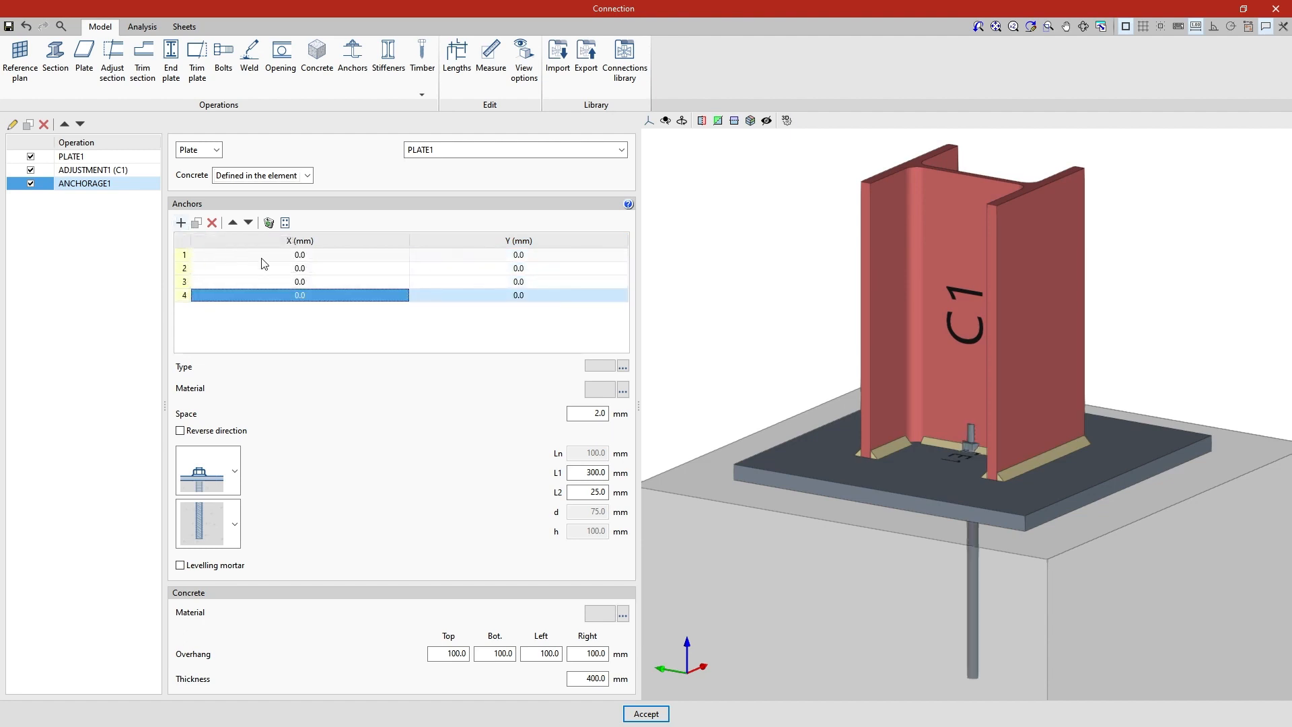
# Position the first anchor at X -200, Y -200 mm and the second at X 200, Y -200 mm
pyautogui.click(304, 259)
pyautogui.write('-200')
pyautogui.press('Tab')
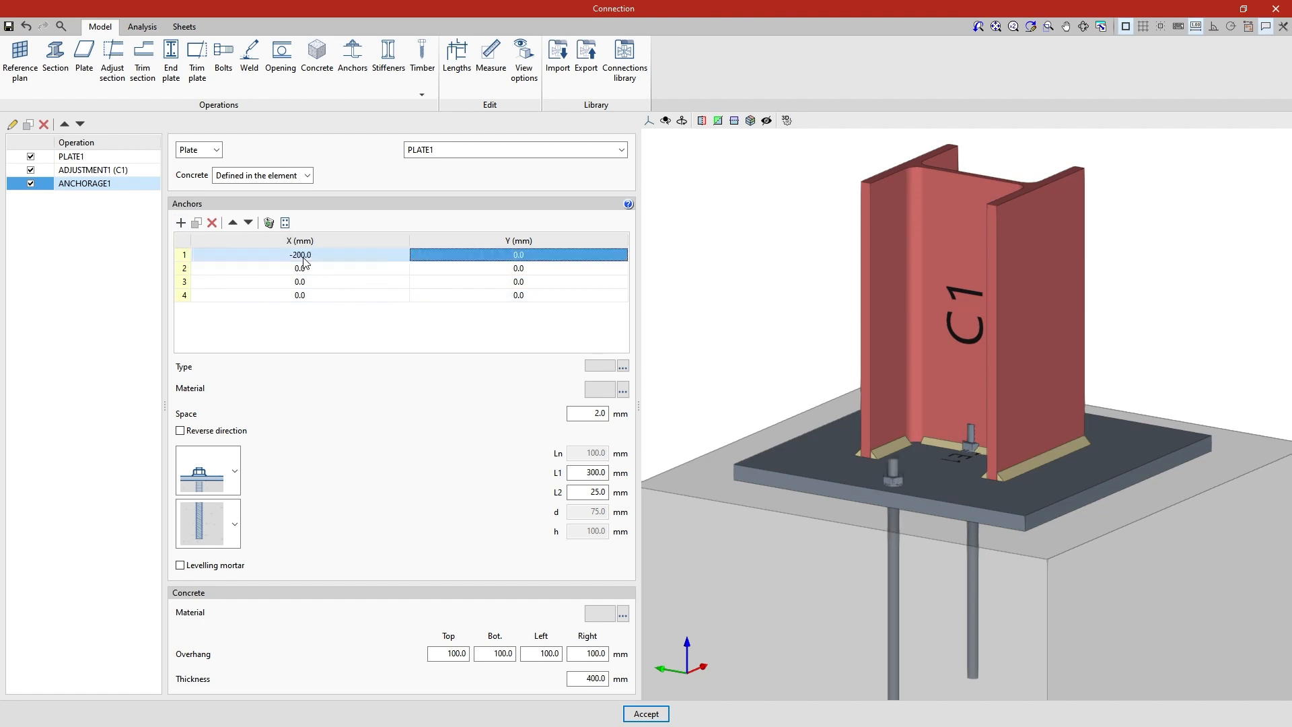
pyautogui.write('-200')
pyautogui.press('Tab')
pyautogui.write('200')
pyautogui.press('Tab')
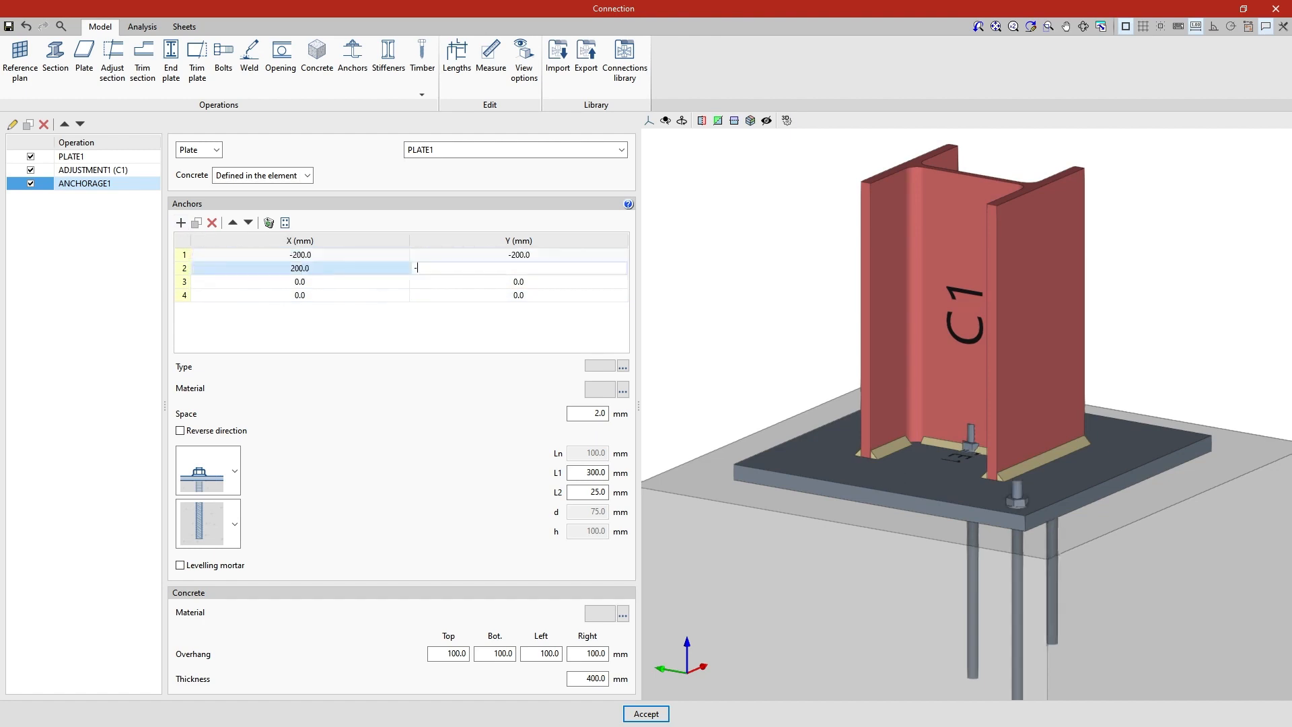
pyautogui.write('-200')
pyautogui.press('Tab')
# Position the third anchor at X -200, Y 200 mm and the fourth at X 200, Y 200 mm
pyautogui.write('-200')
pyautogui.press('Tab')
pyautogui.write('200')
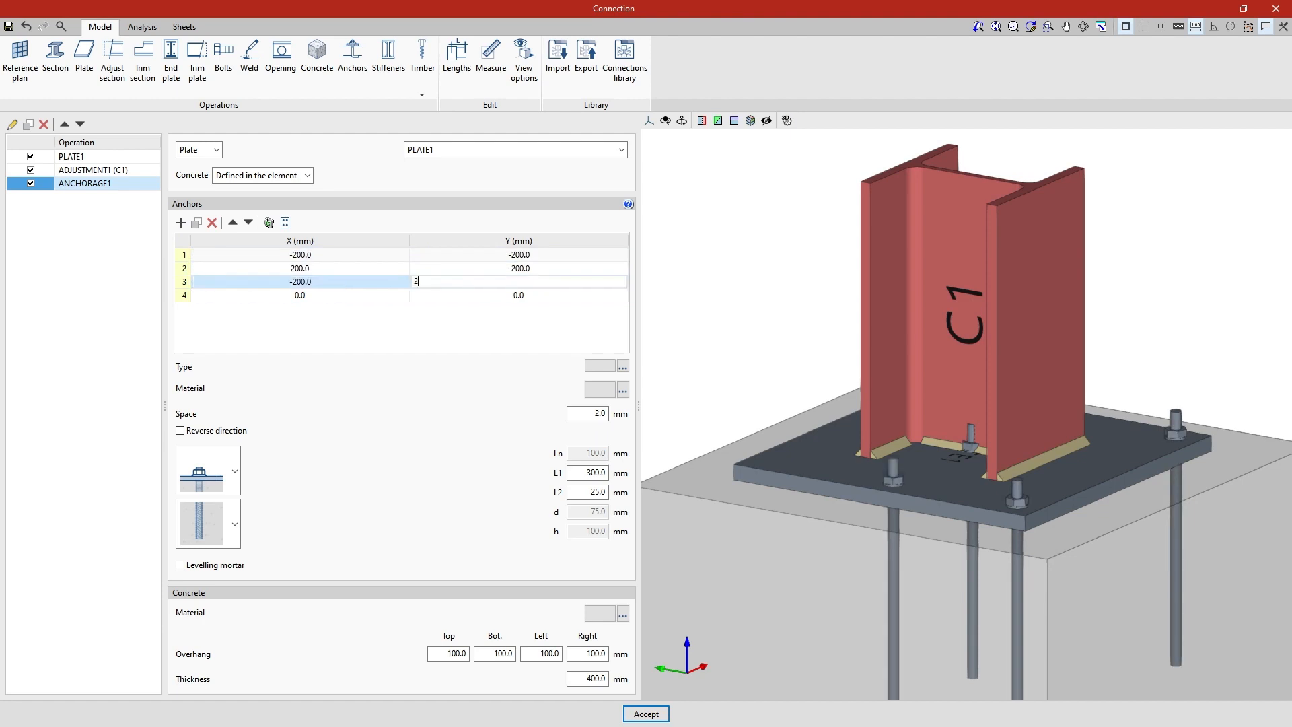
pyautogui.press('Tab')
pyautogui.write('200')
pyautogui.press('Tab')
pyautogui.write('200')
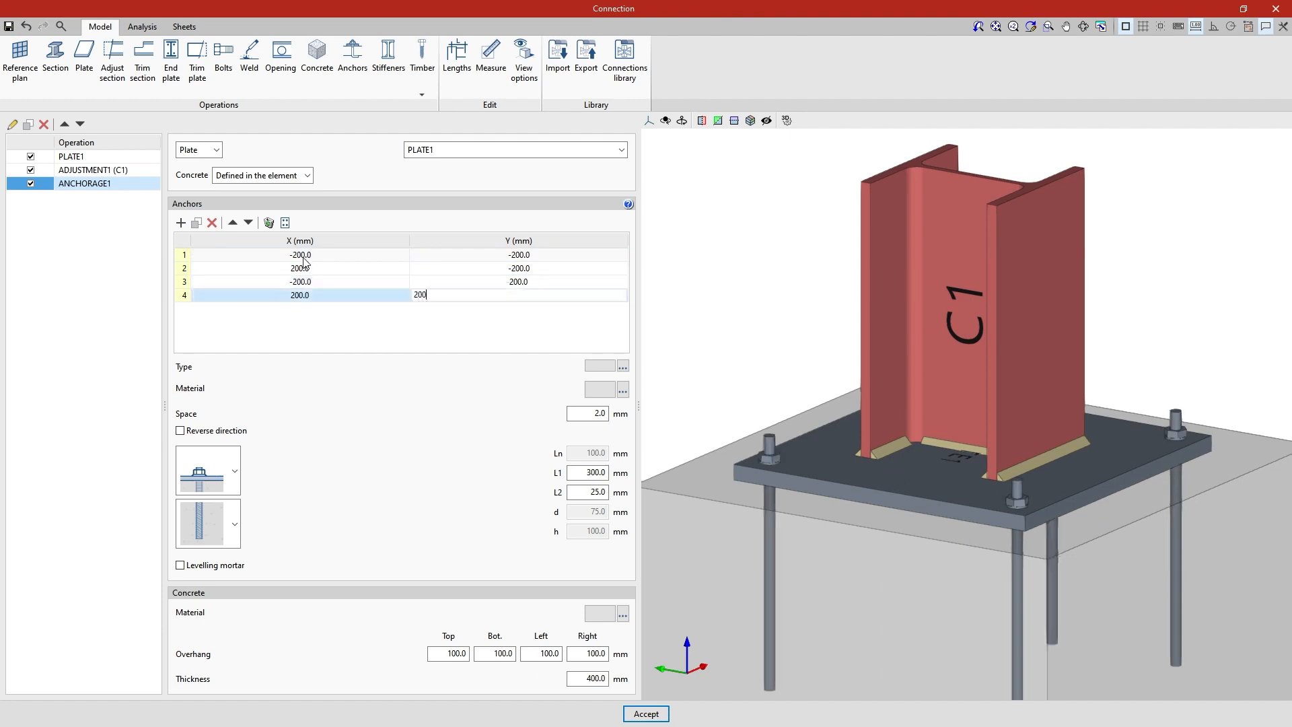
pyautogui.click(304, 258)
pyautogui.moveTo(652, 377); pyautogui.dragTo(708, 348, button='middle')
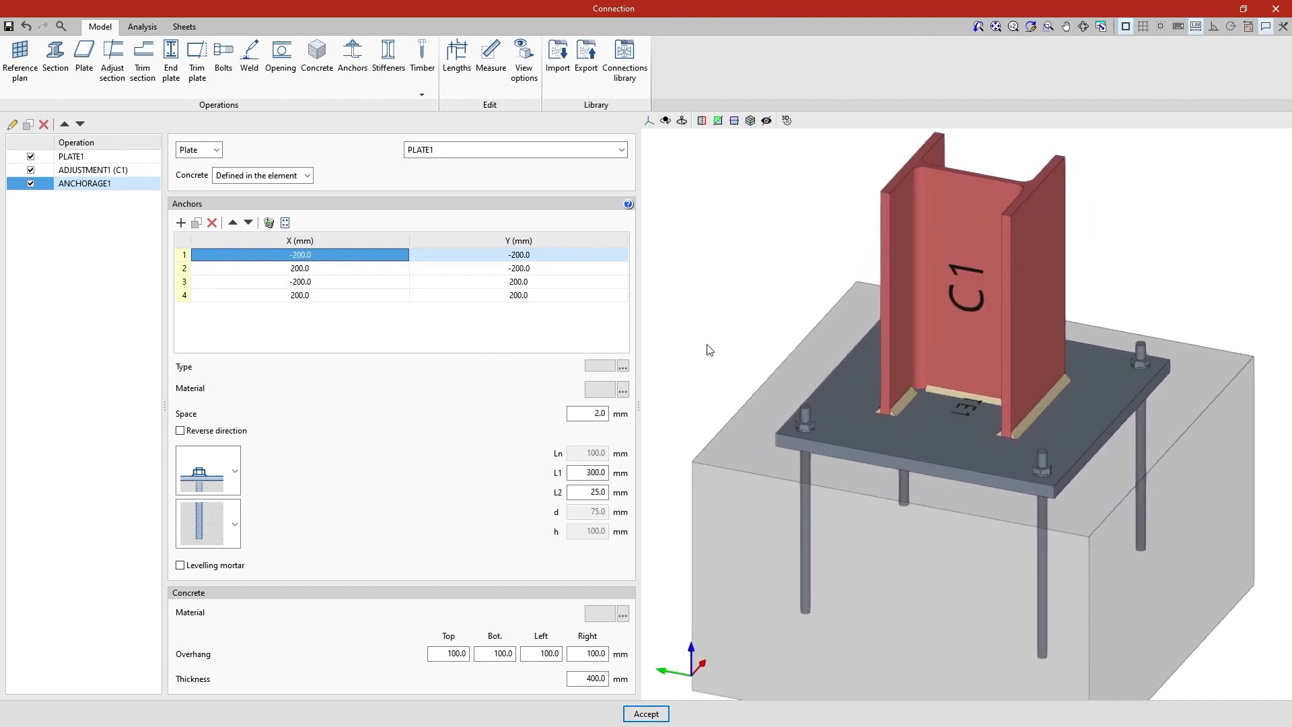
# Try out duplicating, deleting and reordering rows in the anchor table, and clear all its anchors
pyautogui.click(197, 227)
pyautogui.click(197, 227)
pyautogui.click(213, 227)
pyautogui.click(213, 227)
pyautogui.click(246, 227)
pyautogui.click(247, 228)
pyautogui.click(233, 226)
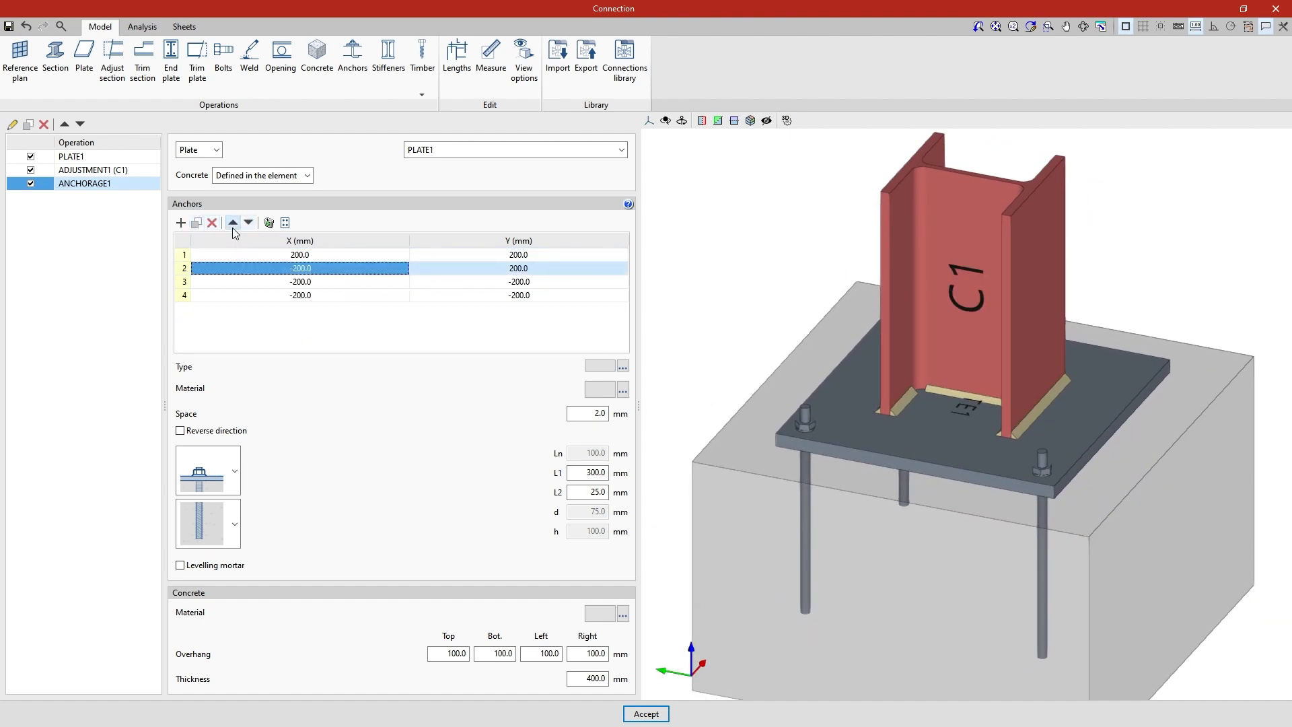
pyautogui.click(233, 226)
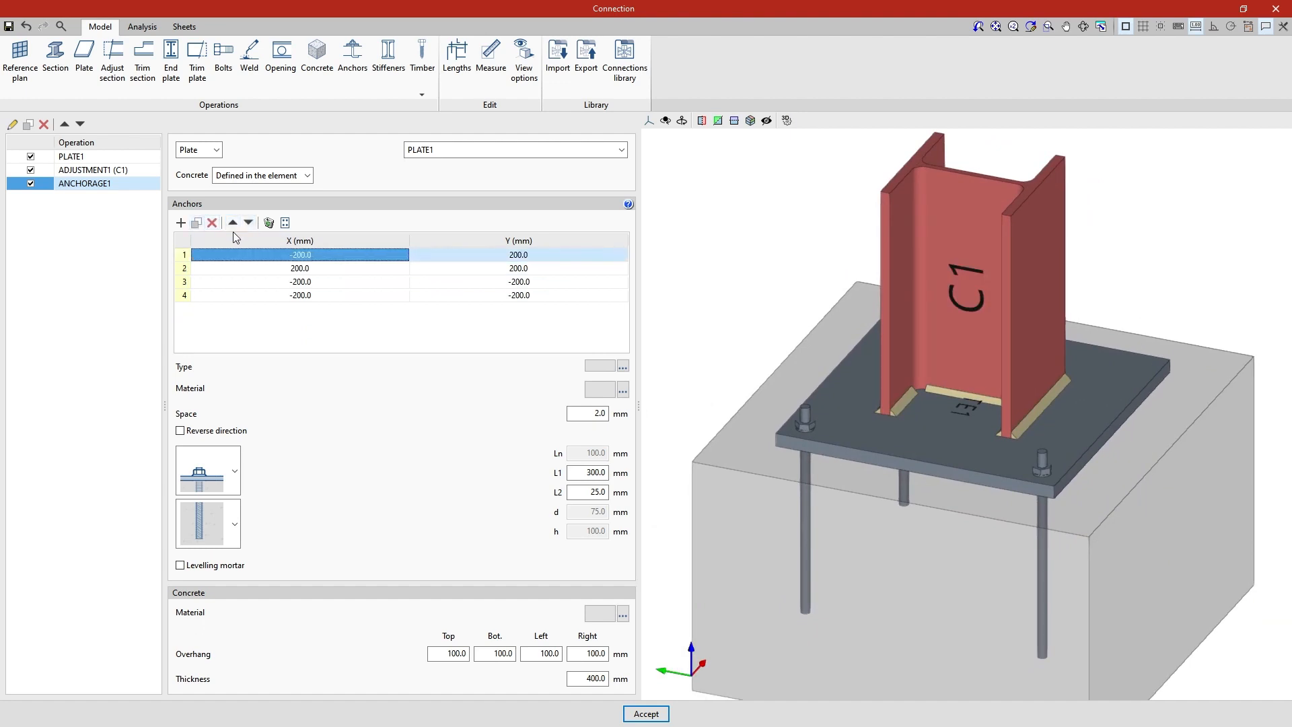
pyautogui.click(269, 223)
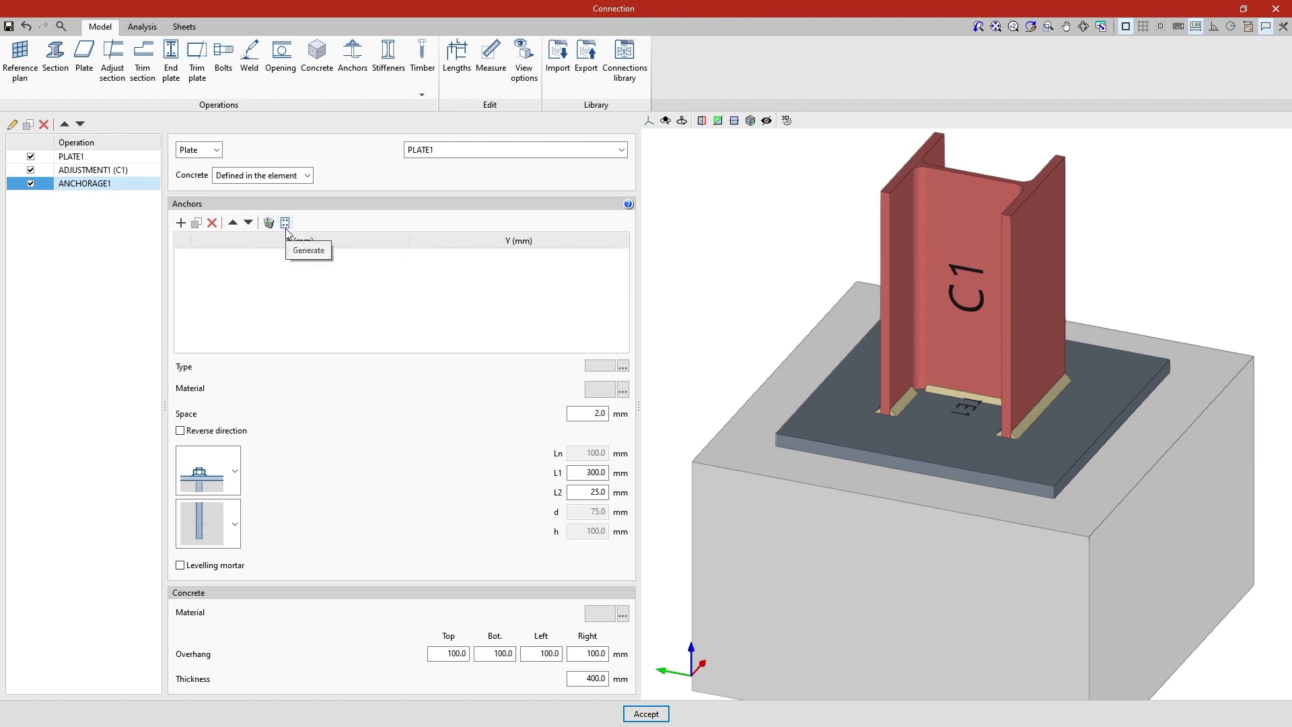
# Set up automatic anchor generation with 2 rows and 2 columns, sfo -150 mm and sf 300 mm
pyautogui.click(285, 225)
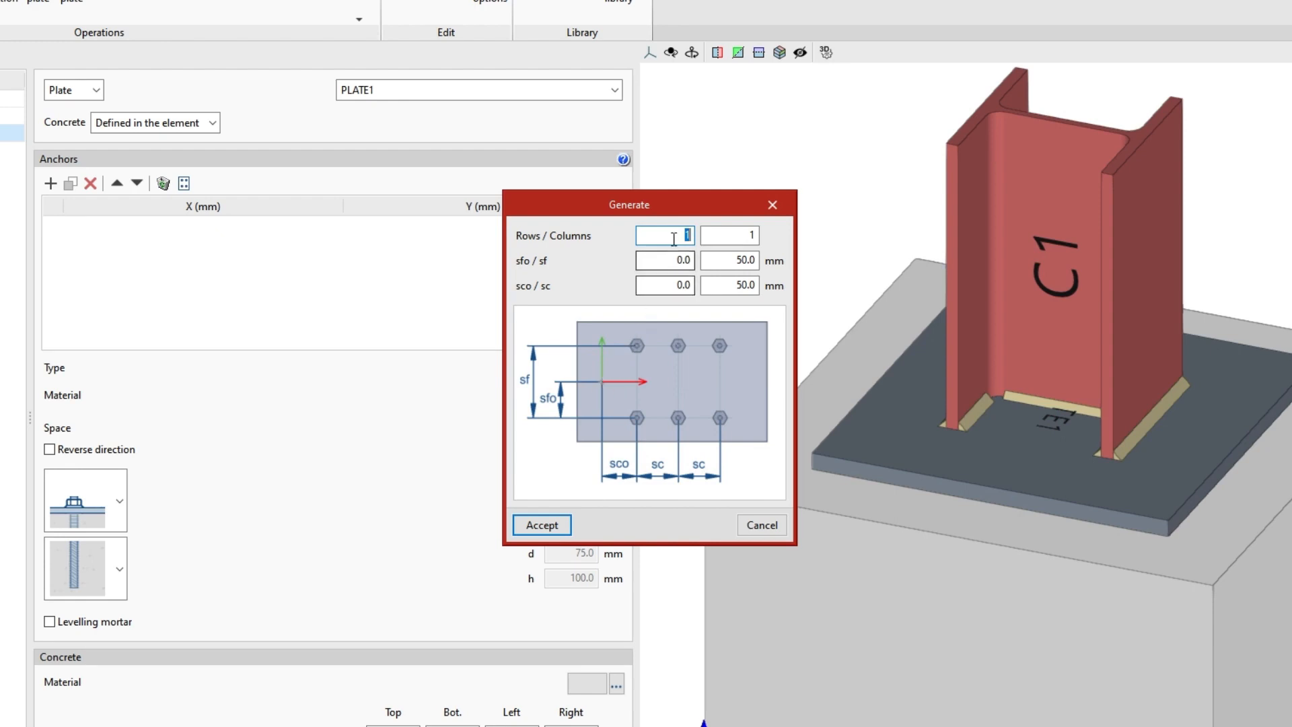
pyautogui.write('2')
pyautogui.press('Tab')
pyautogui.write('2')
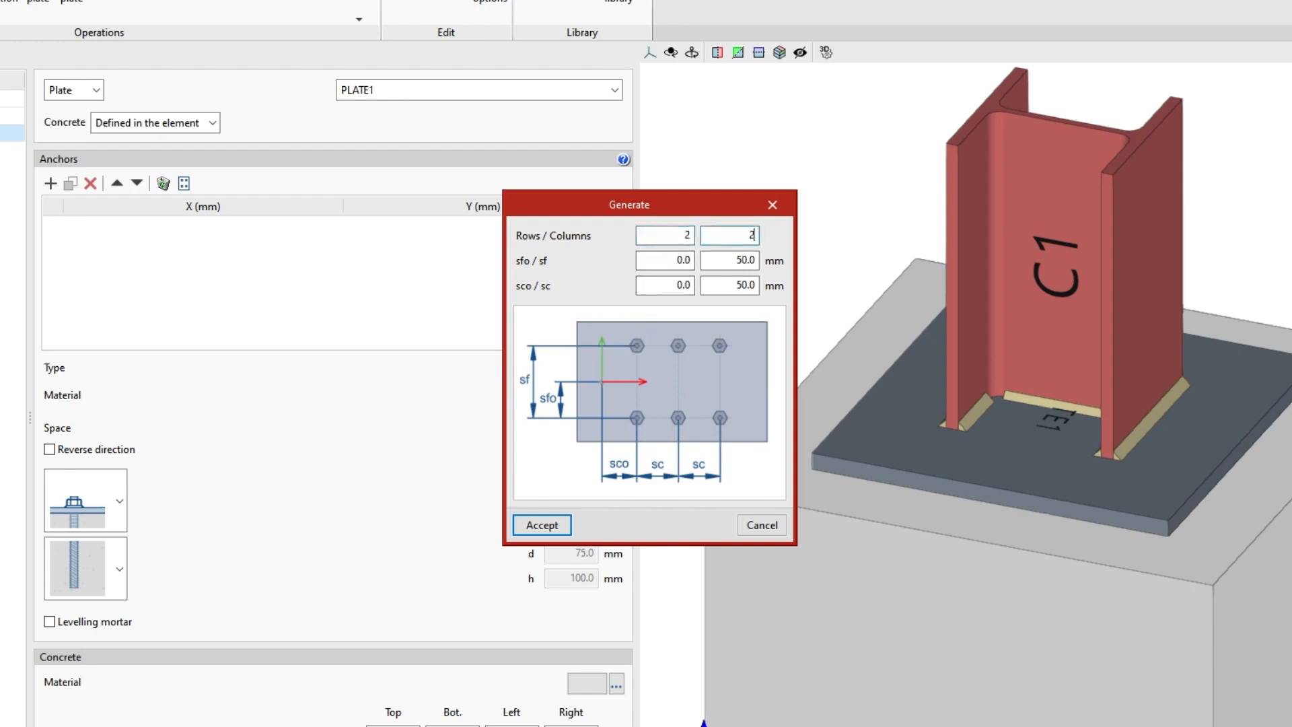
pyautogui.press('Tab')
pyautogui.write('-150')
pyautogui.press('Tab')
pyautogui.write('300')
# Set sco to -150 mm and sc to 300 mm, and generate the anchor grid
pyautogui.press('Tab')
pyautogui.write('-150')
pyautogui.press('Tab')
pyautogui.write('300')
pyautogui.press('Tab')
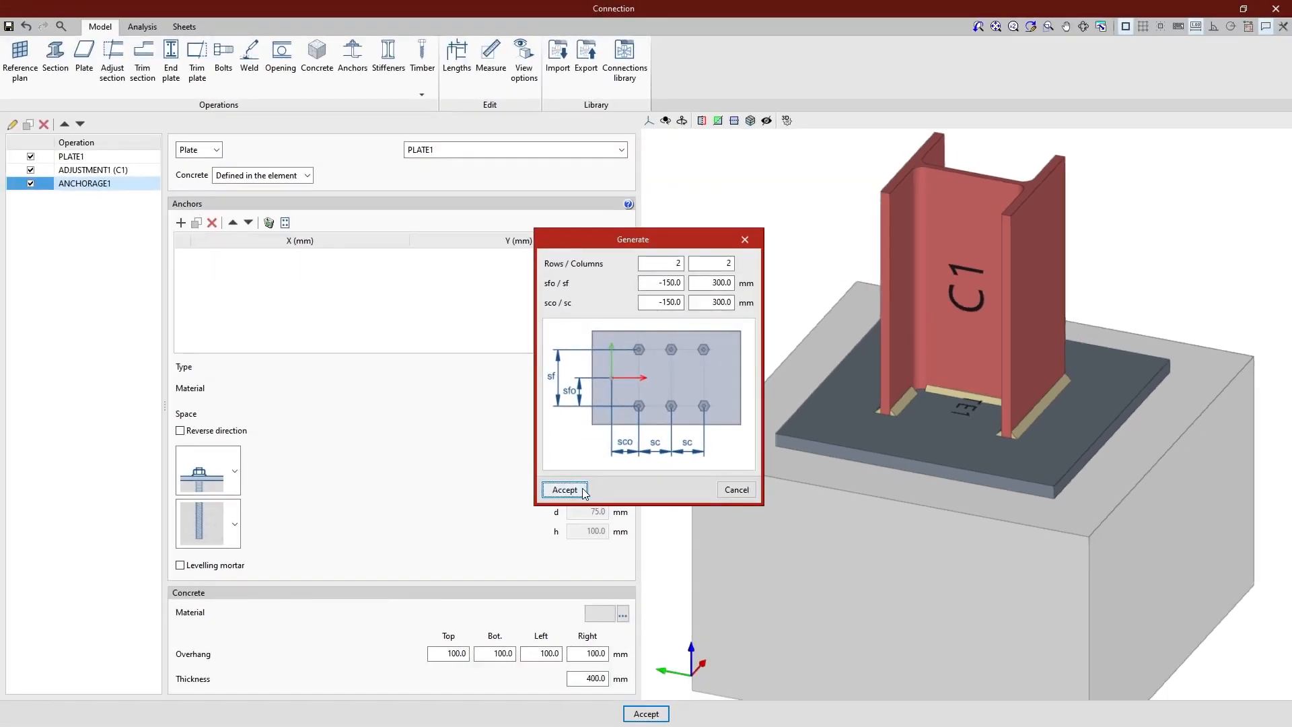
pyautogui.click(564, 489)
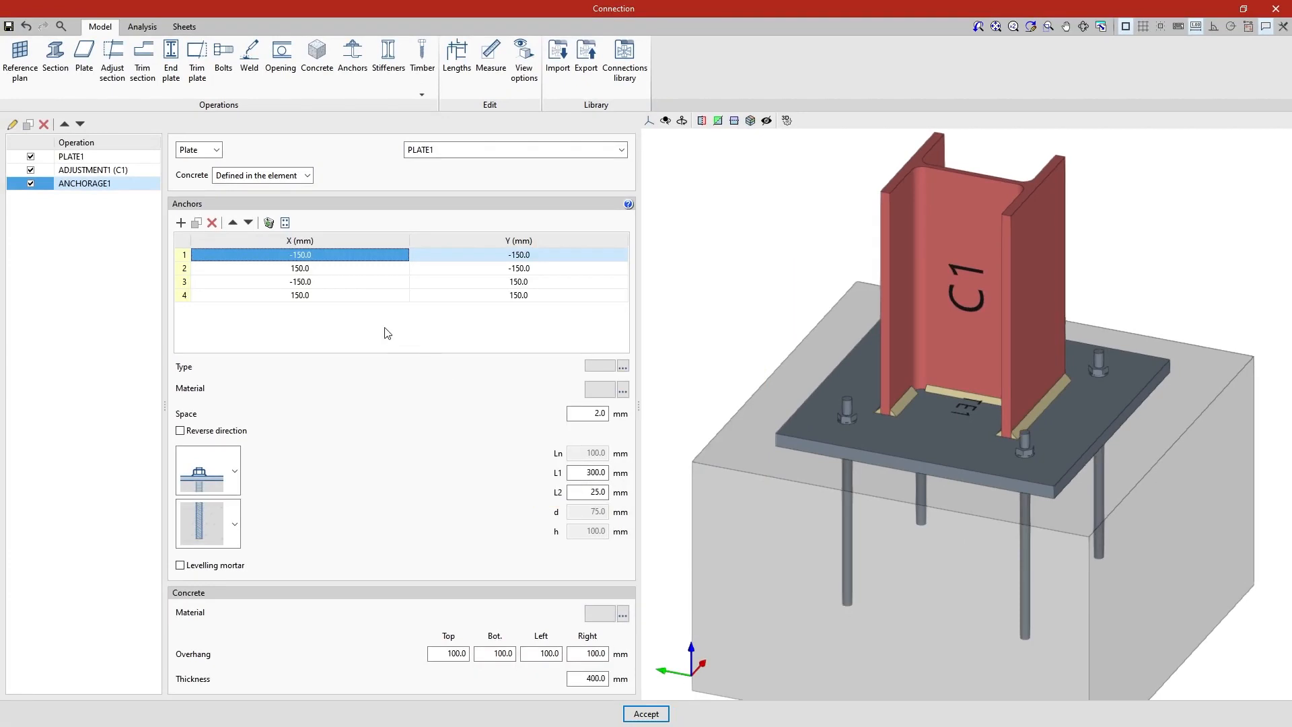
pyautogui.click(330, 259)
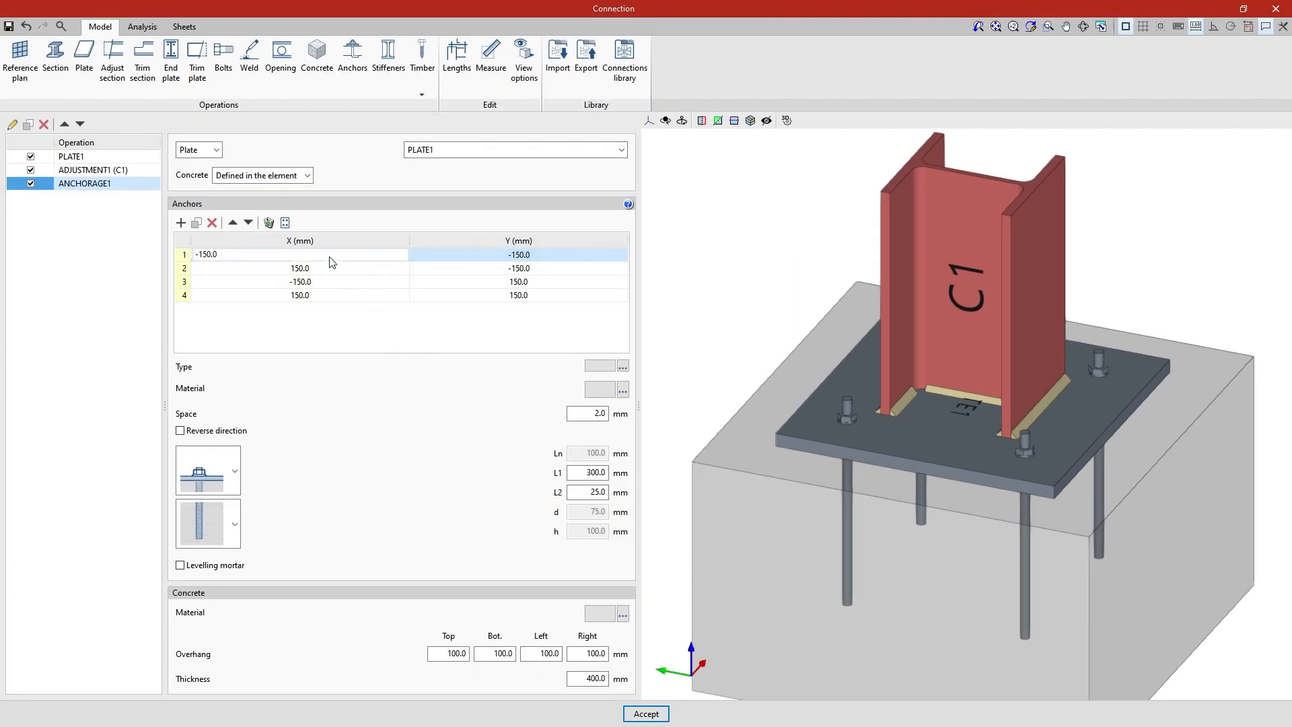
pyautogui.press('Tab')
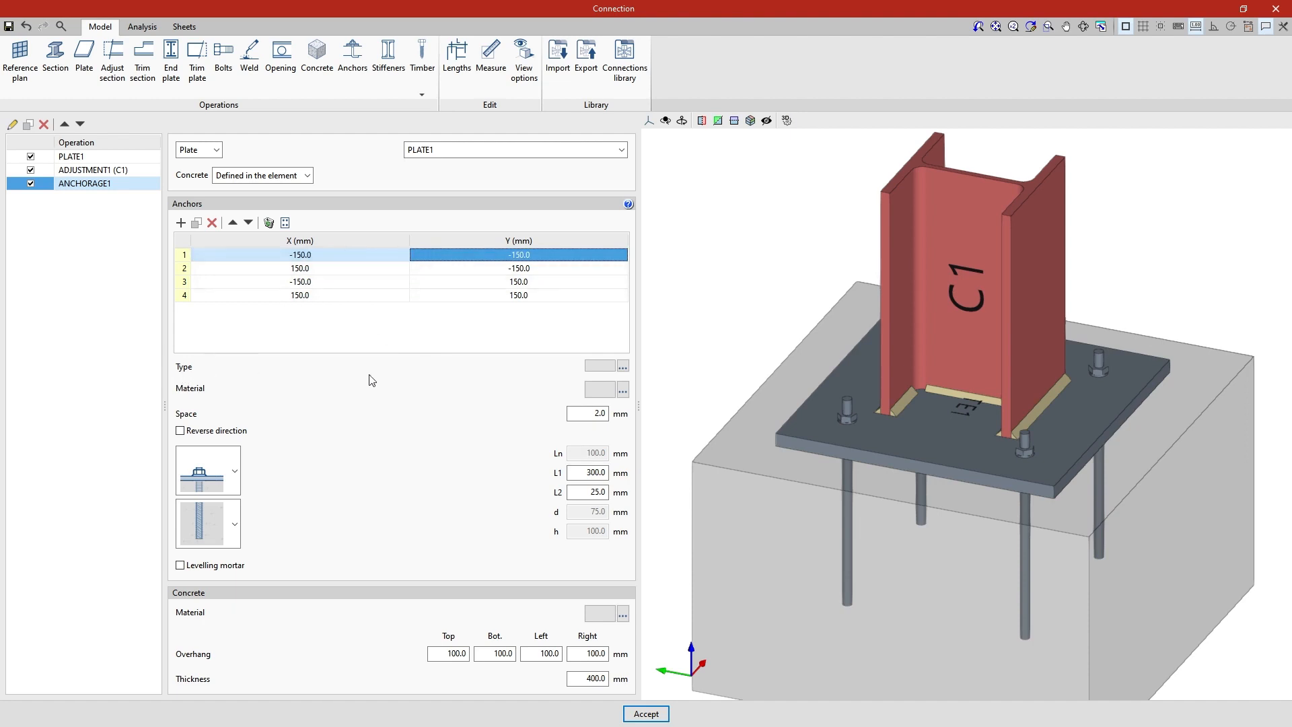
# Set the anchor type to DIN 976 with diameter 18 and review its bolt, nut and washer properties
pyautogui.click(623, 369)
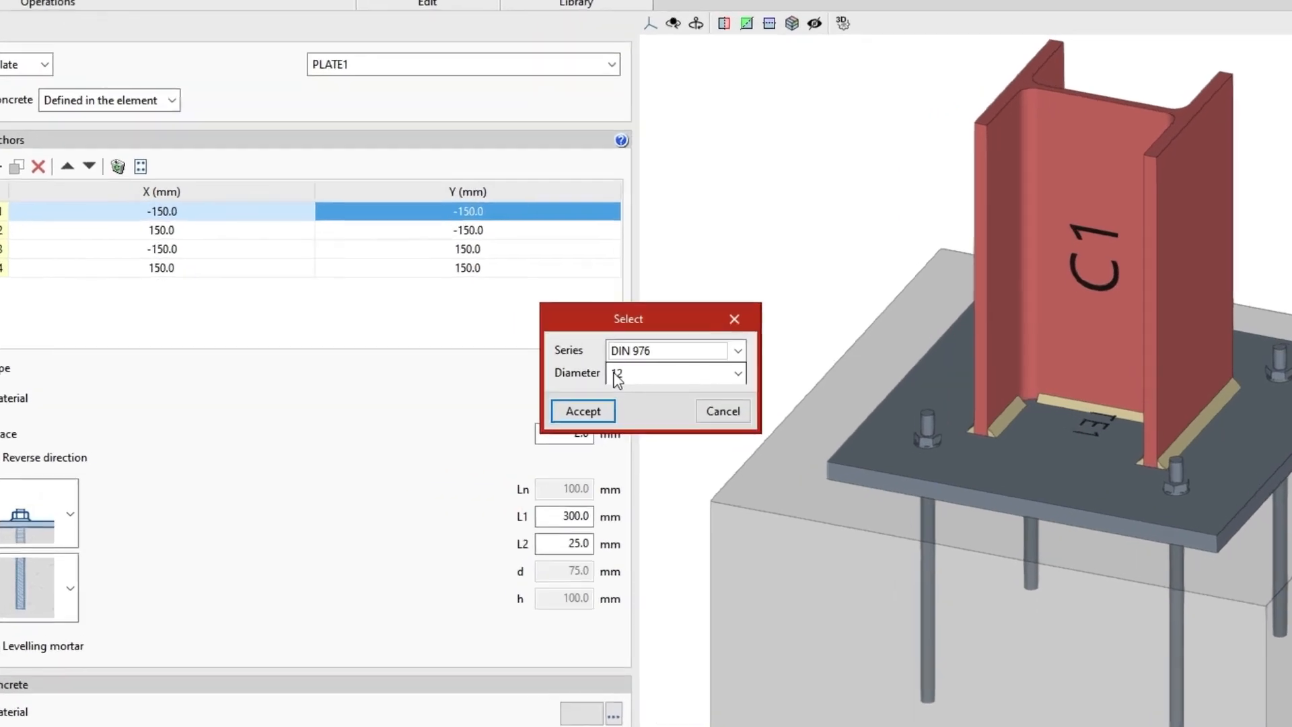
pyautogui.click(738, 374)
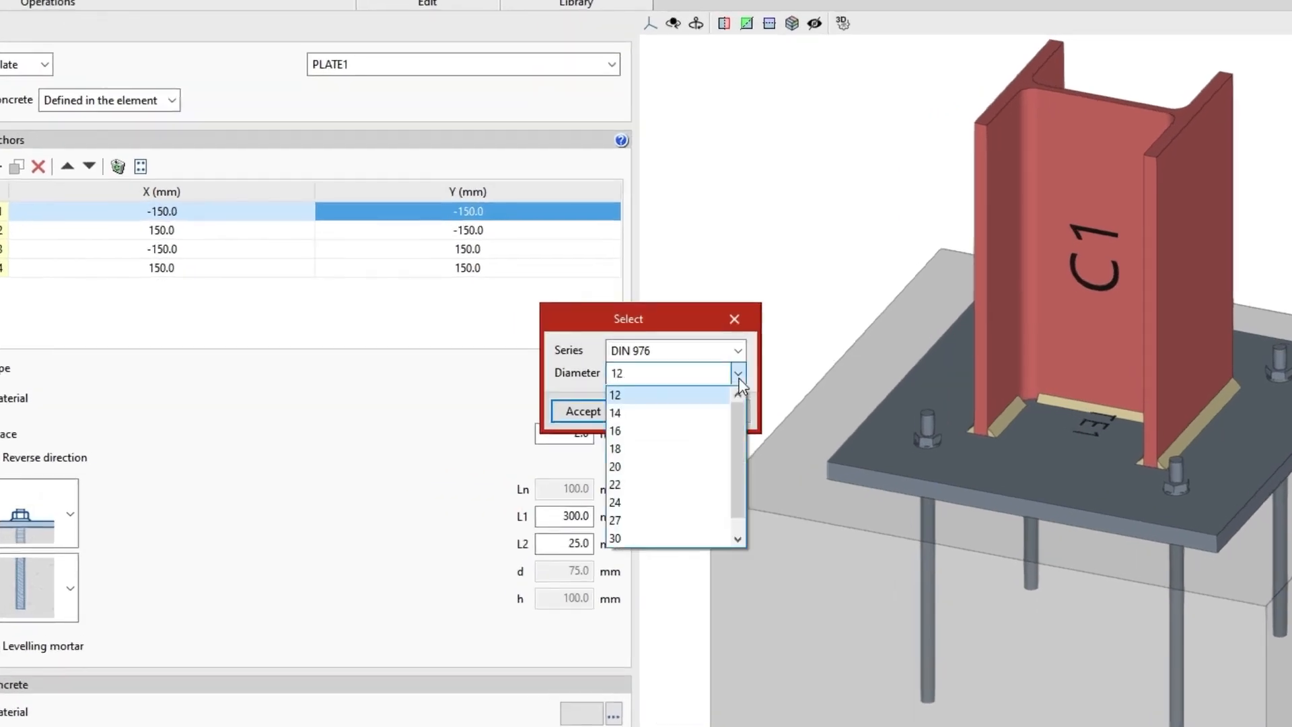
pyautogui.click(676, 448)
pyautogui.click(603, 413)
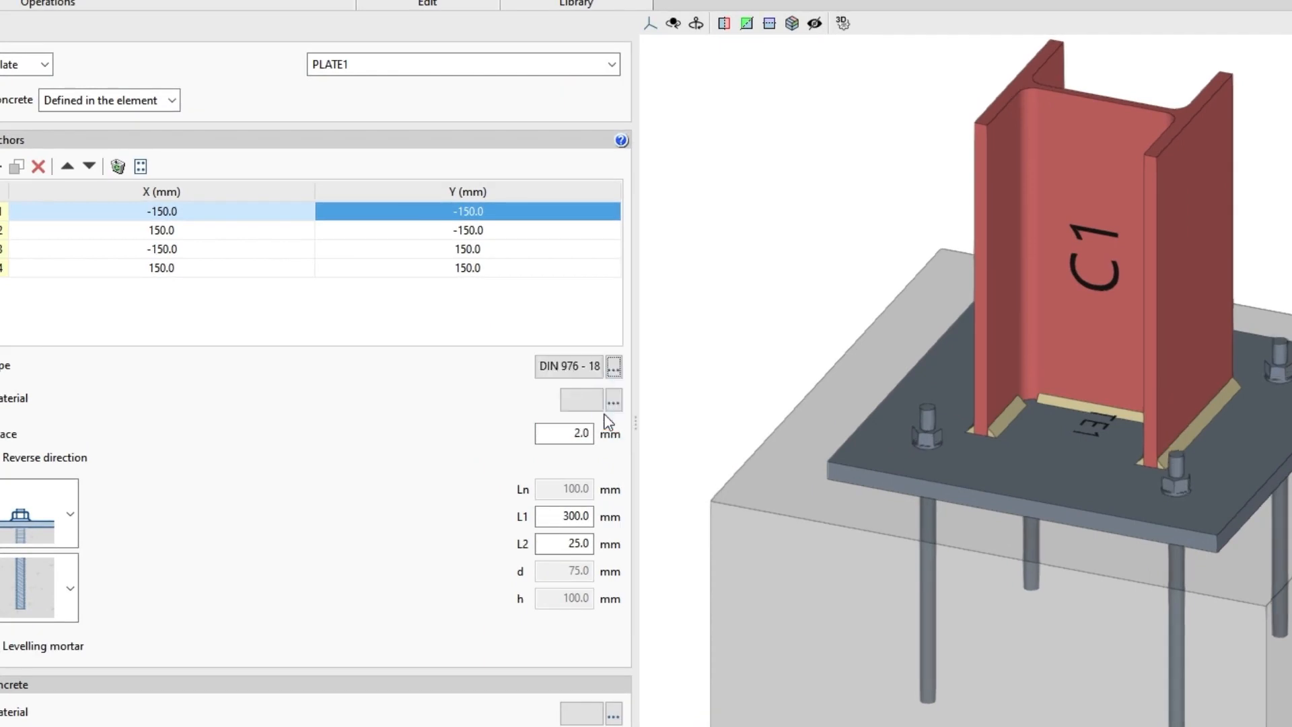
pyautogui.doubleClick(574, 376)
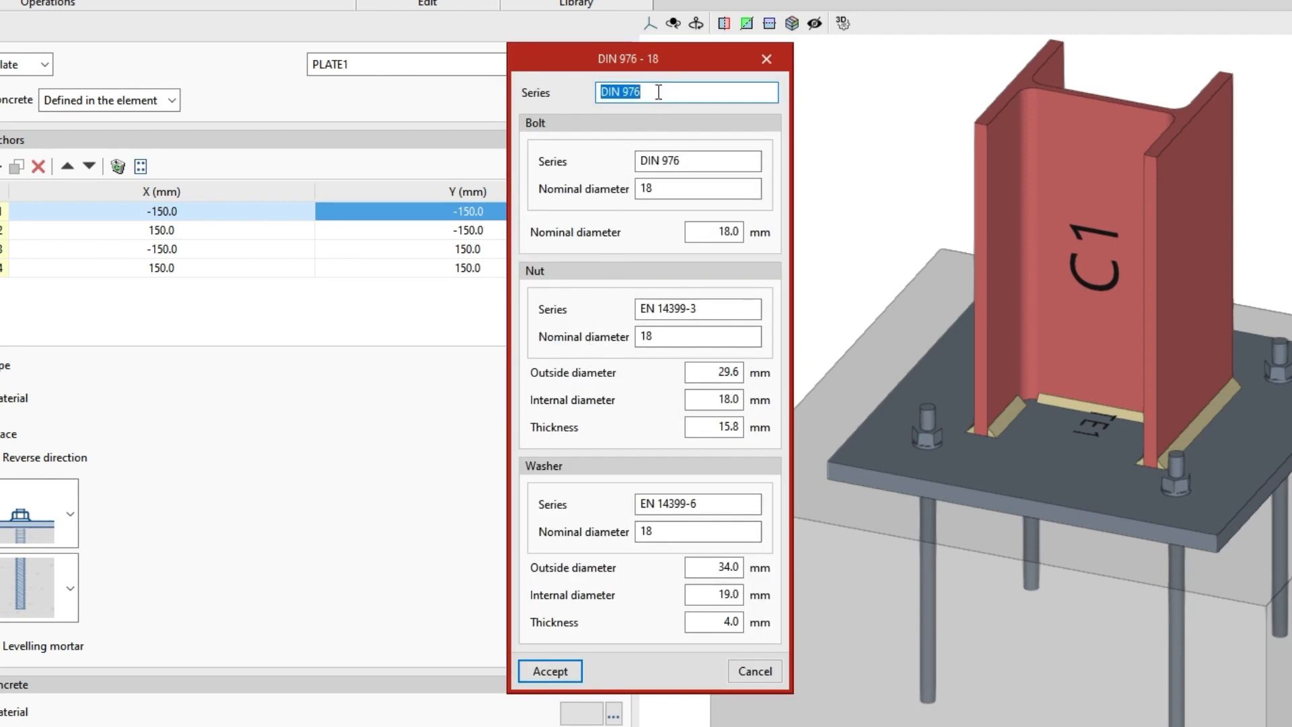
pyautogui.moveTo(653, 92); pyautogui.dragTo(595, 95)
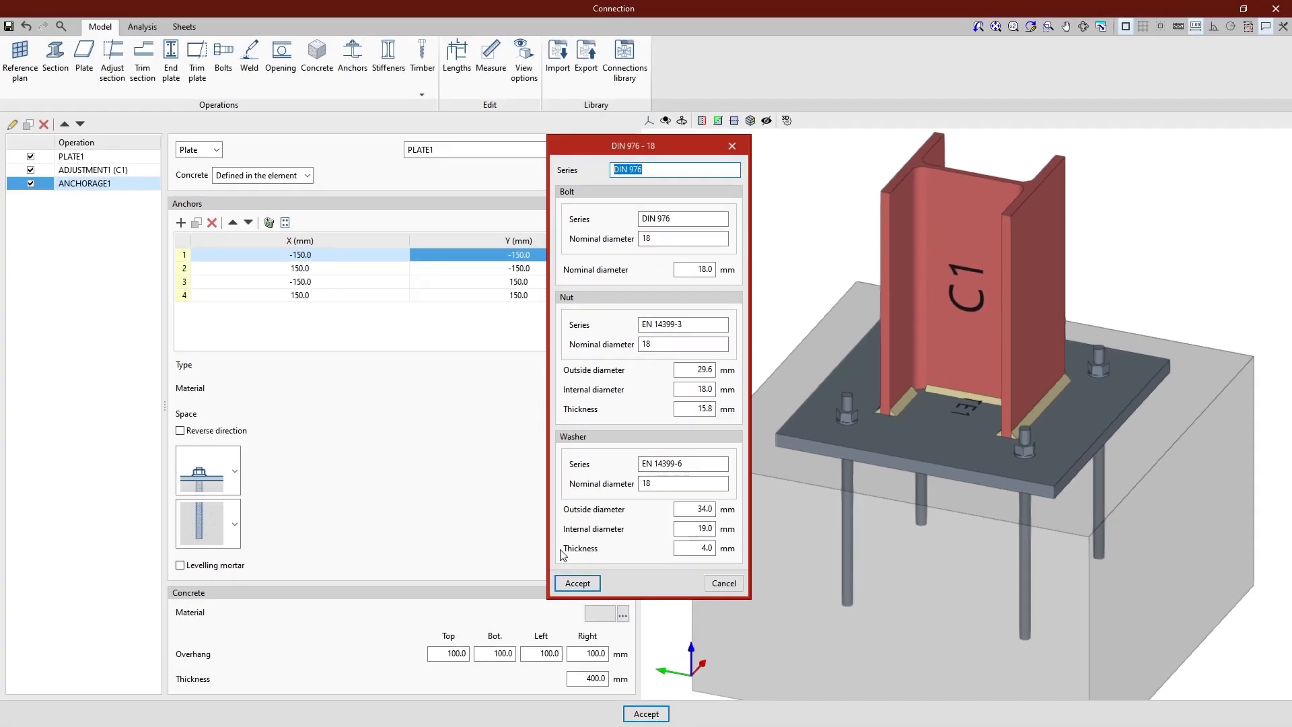
pyautogui.click(561, 582)
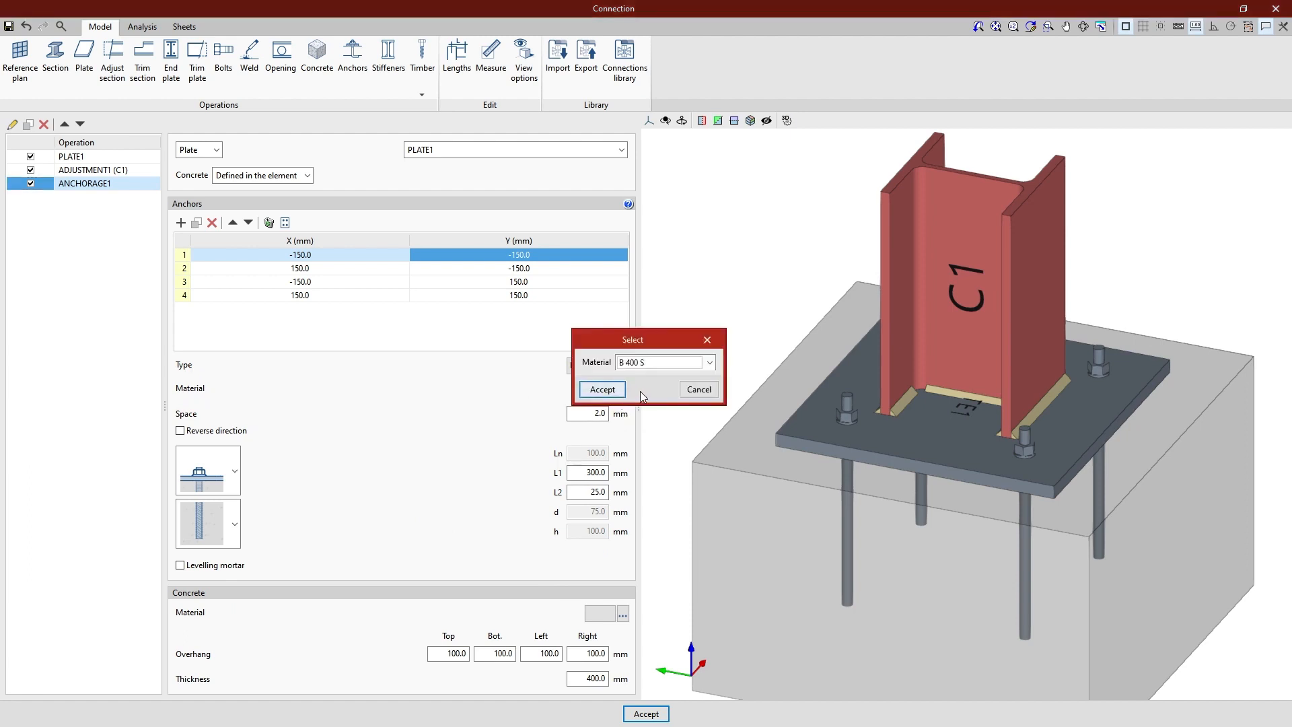
# Set the anchor material to 10.9
pyautogui.click(707, 363)
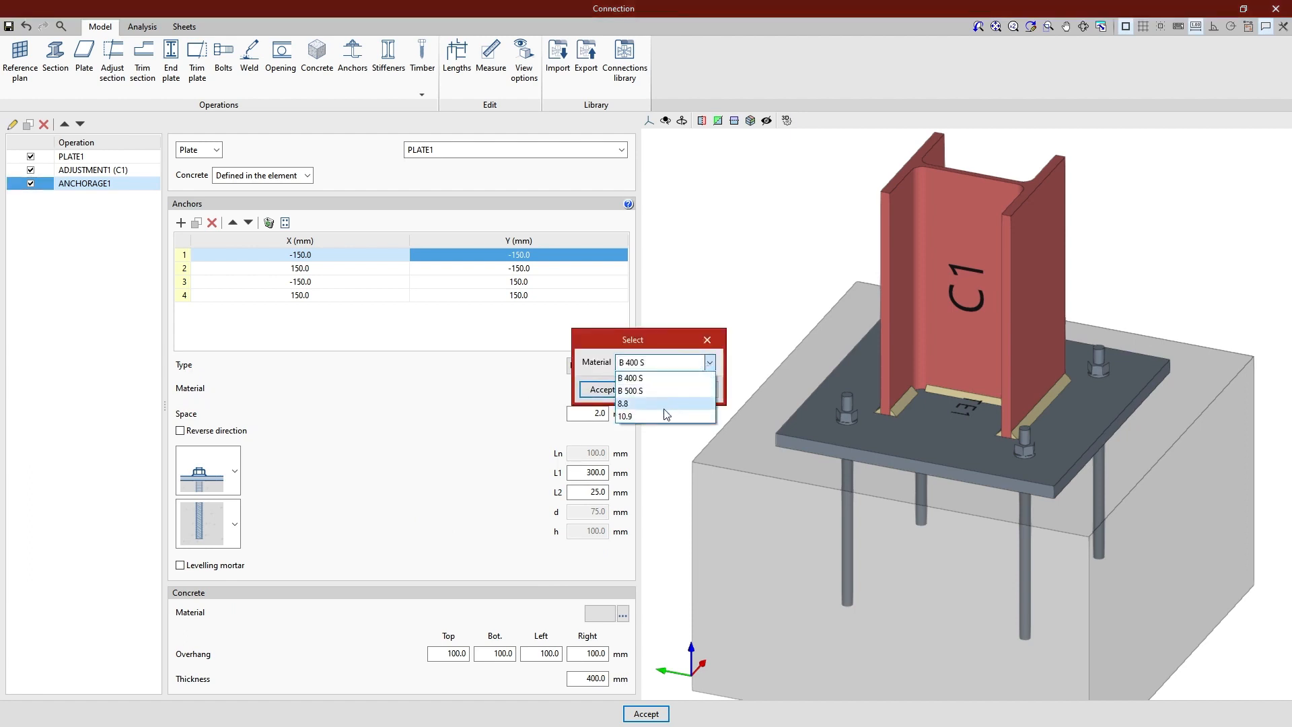
pyautogui.click(665, 416)
pyautogui.click(600, 389)
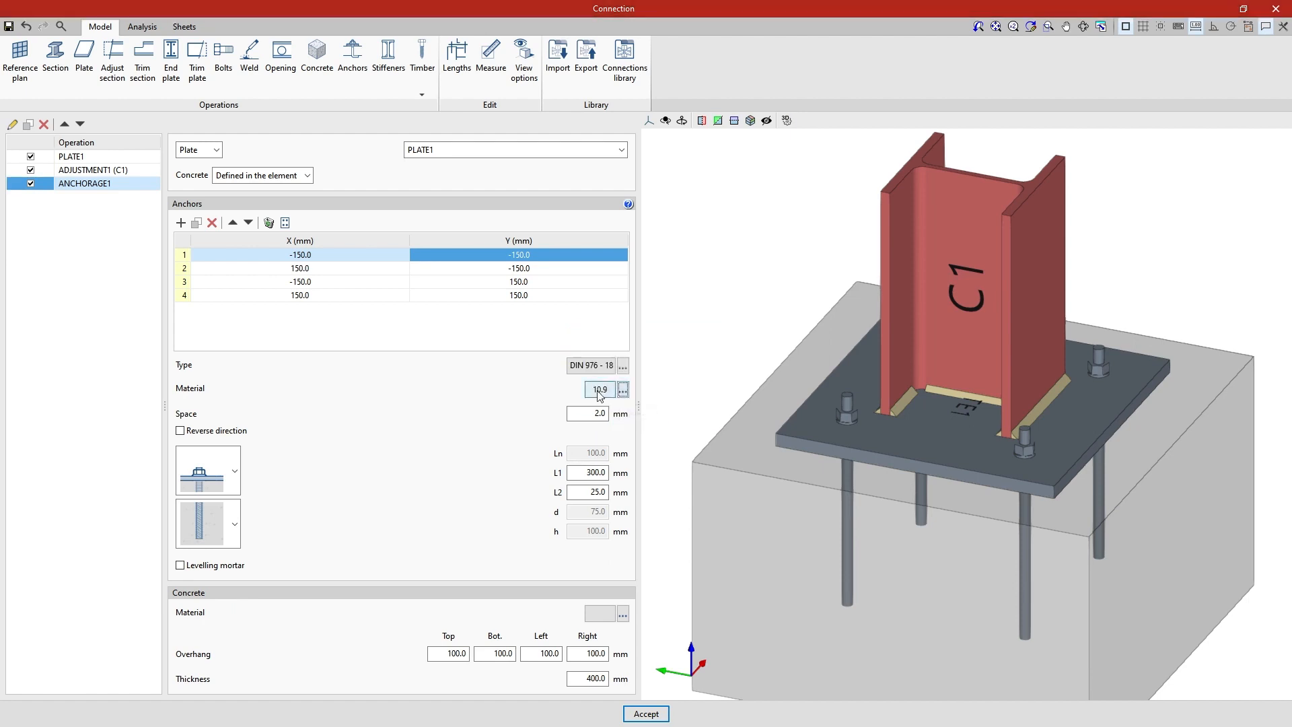
# Review the 10.9 anchor material's properties and check the anchor space and reverse direction options
pyautogui.click(601, 390)
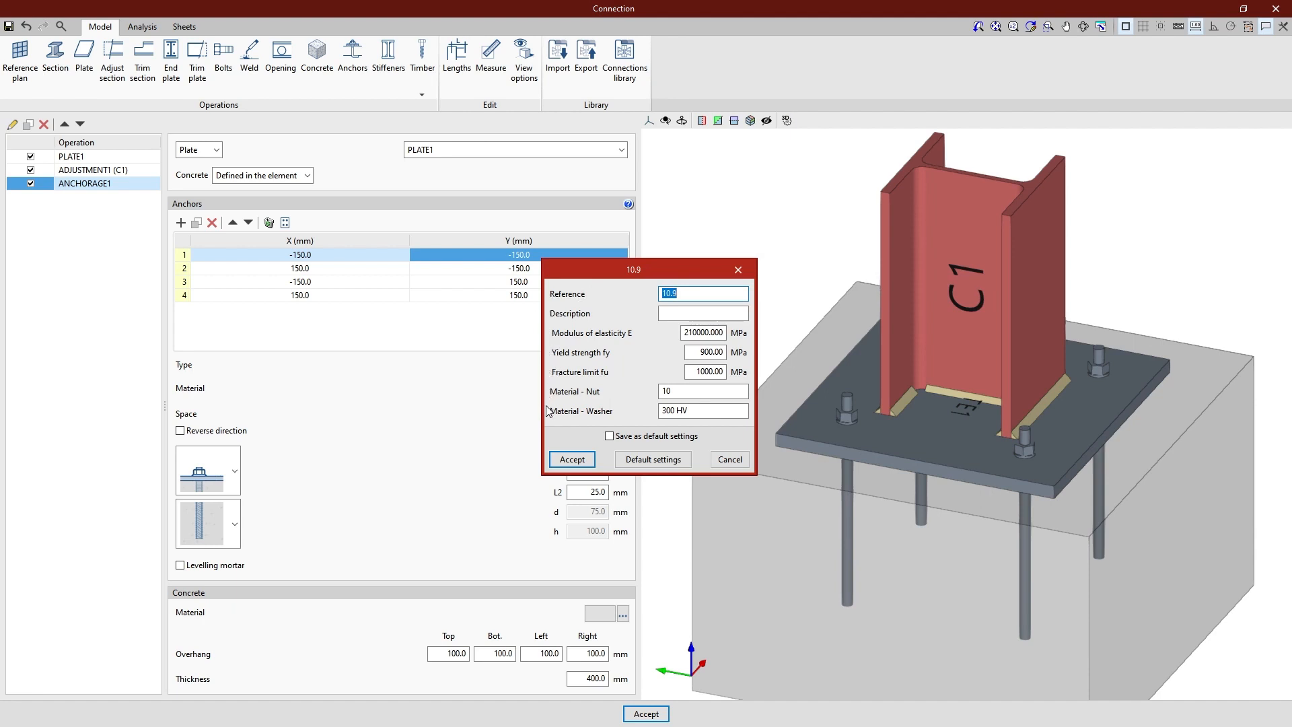
pyautogui.click(592, 460)
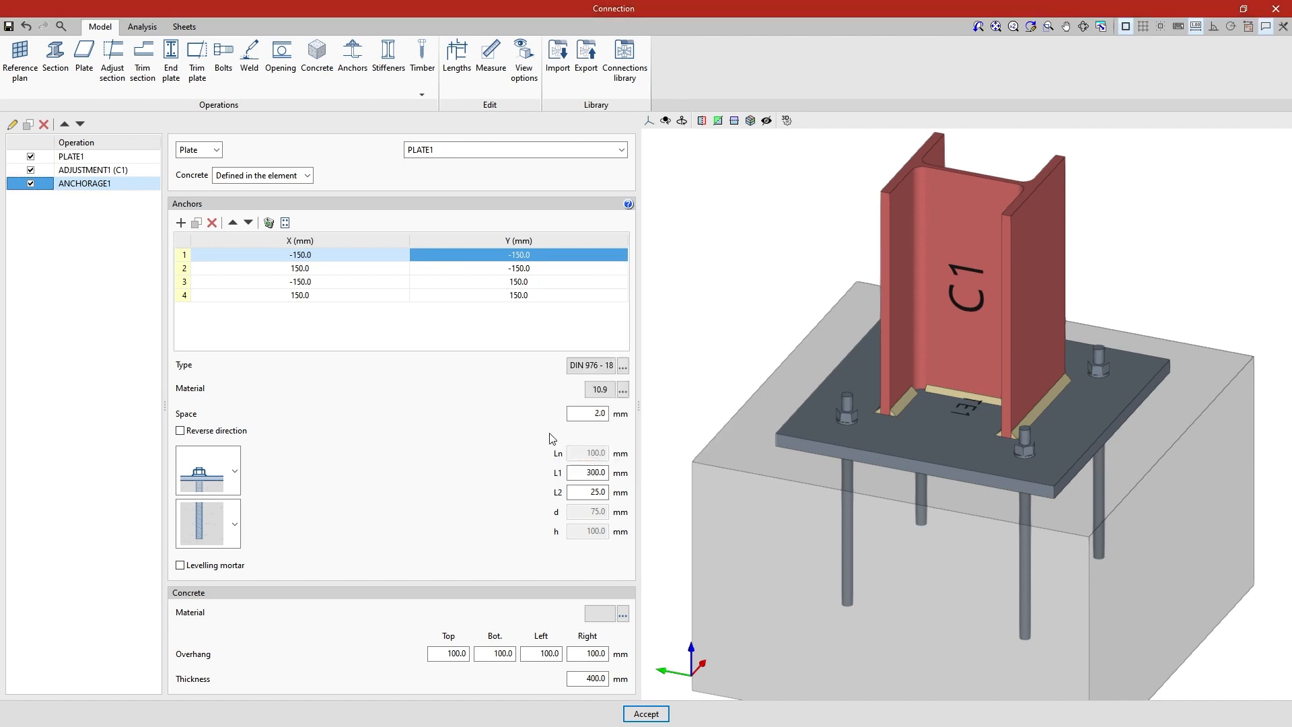
pyautogui.click(580, 414)
pyautogui.click(181, 435)
pyautogui.click(180, 431)
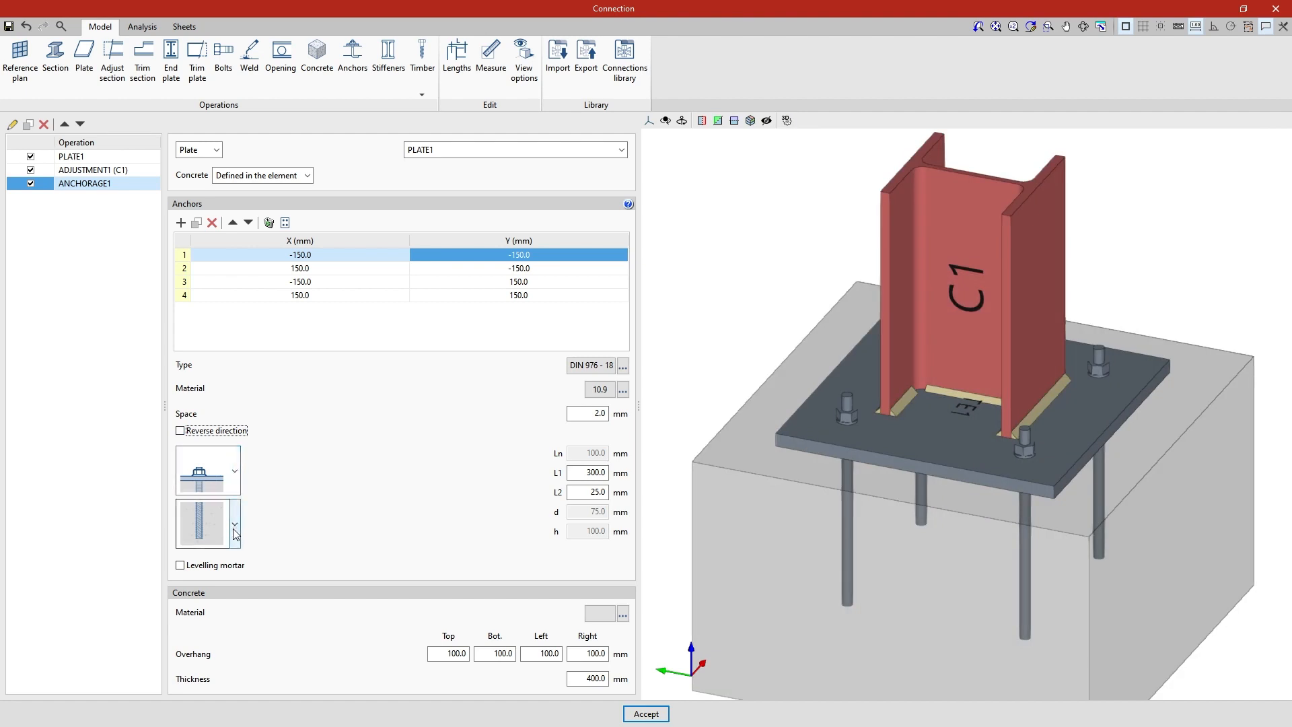
# Try the nutless, raised-plate and levelling-nut upper fixings on the anchors, and restore the fixing with the nut above the plate
pyautogui.click(235, 471)
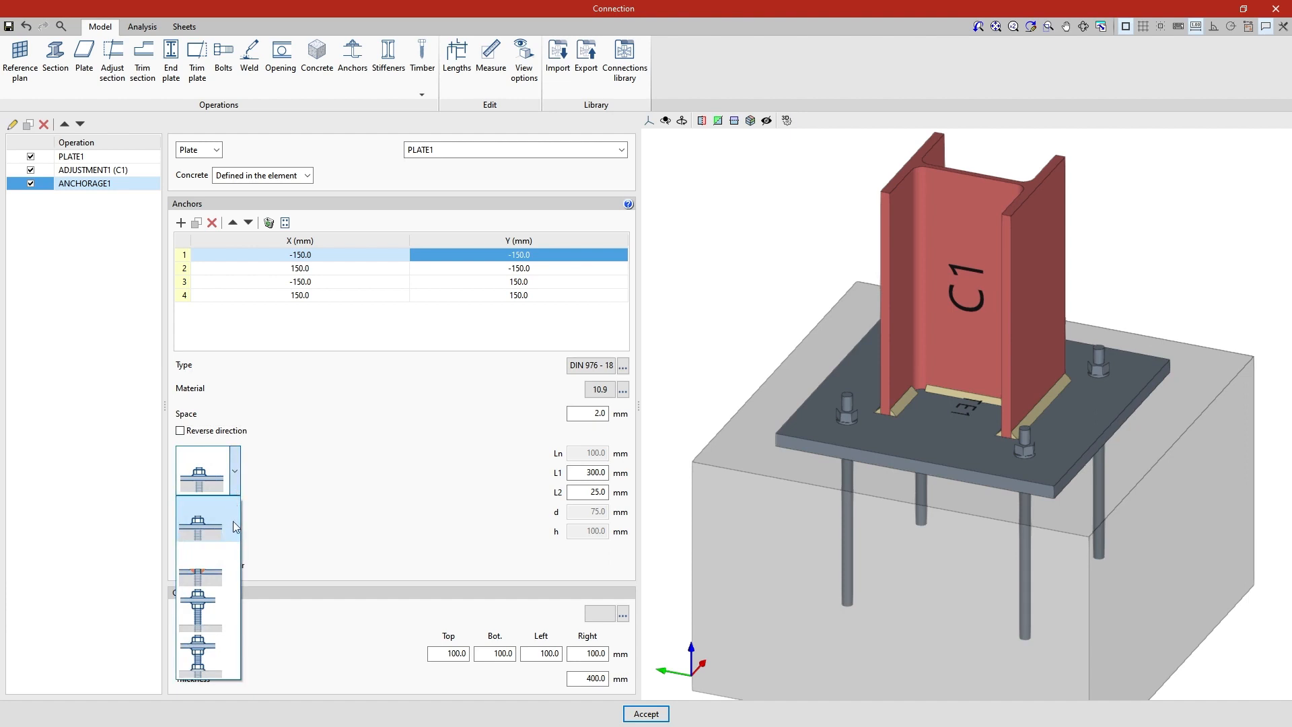
pyautogui.click(236, 565)
pyautogui.click(235, 471)
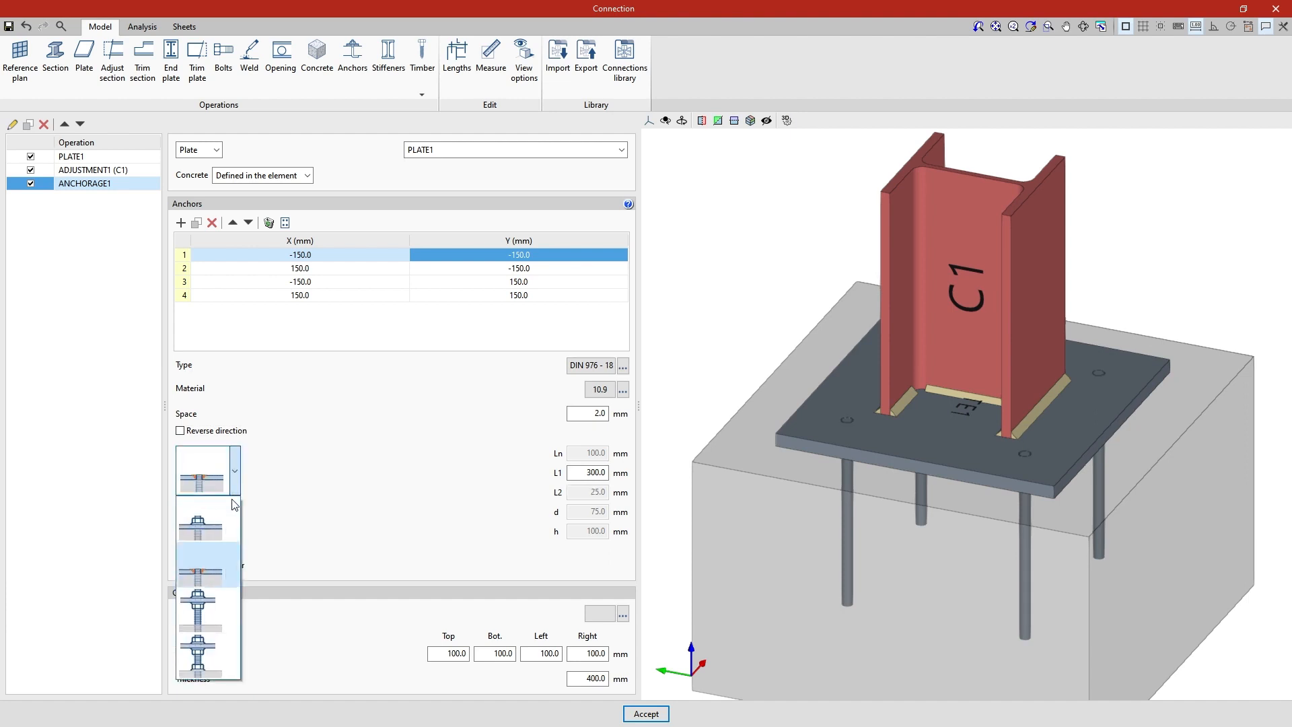
pyautogui.click(225, 603)
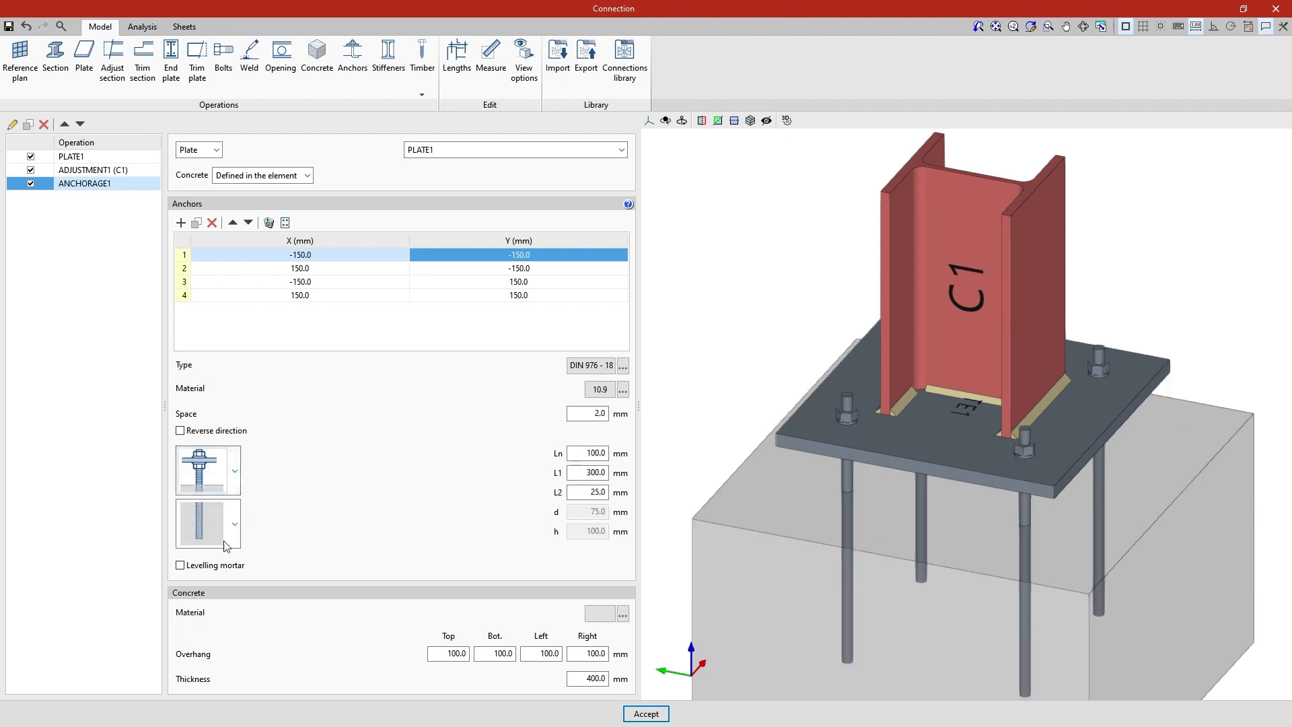
pyautogui.click(235, 470)
pyautogui.click(225, 653)
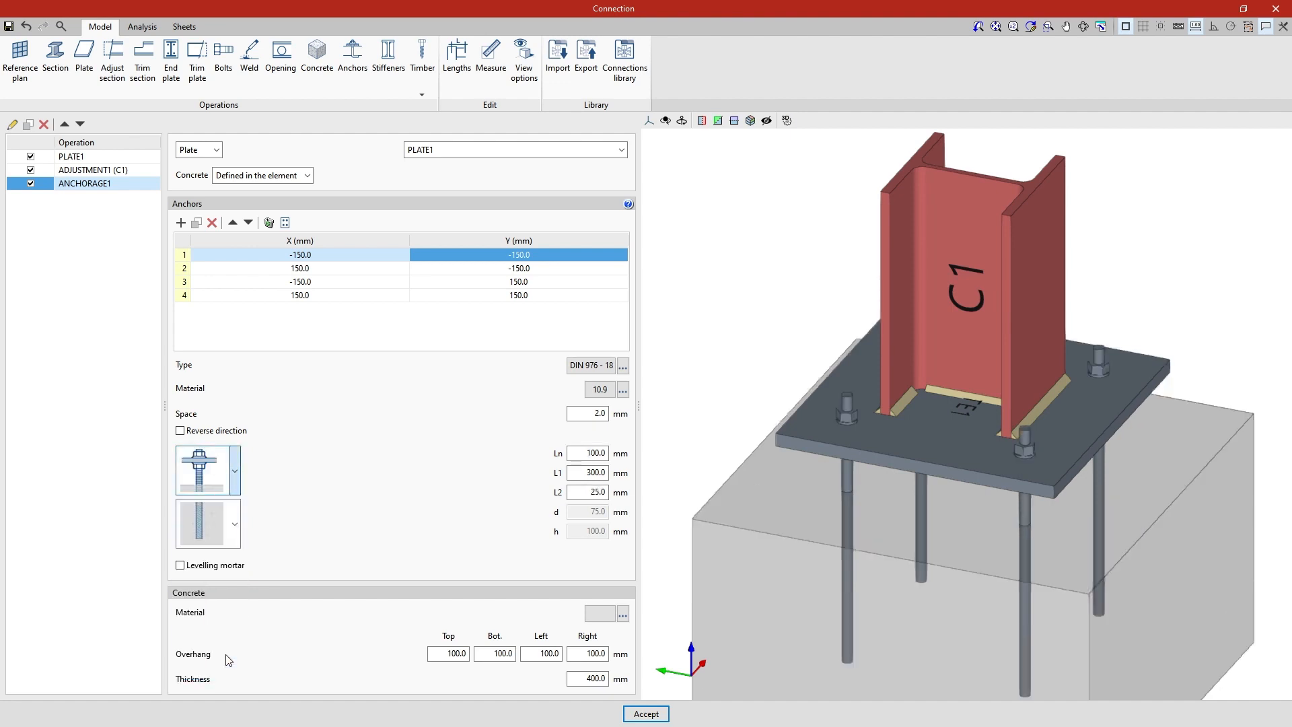
pyautogui.keyDown('shift'); pyautogui.moveTo(672, 601); pyautogui.dragTo(686, 516, button='middle'); pyautogui.keyUp('shift')
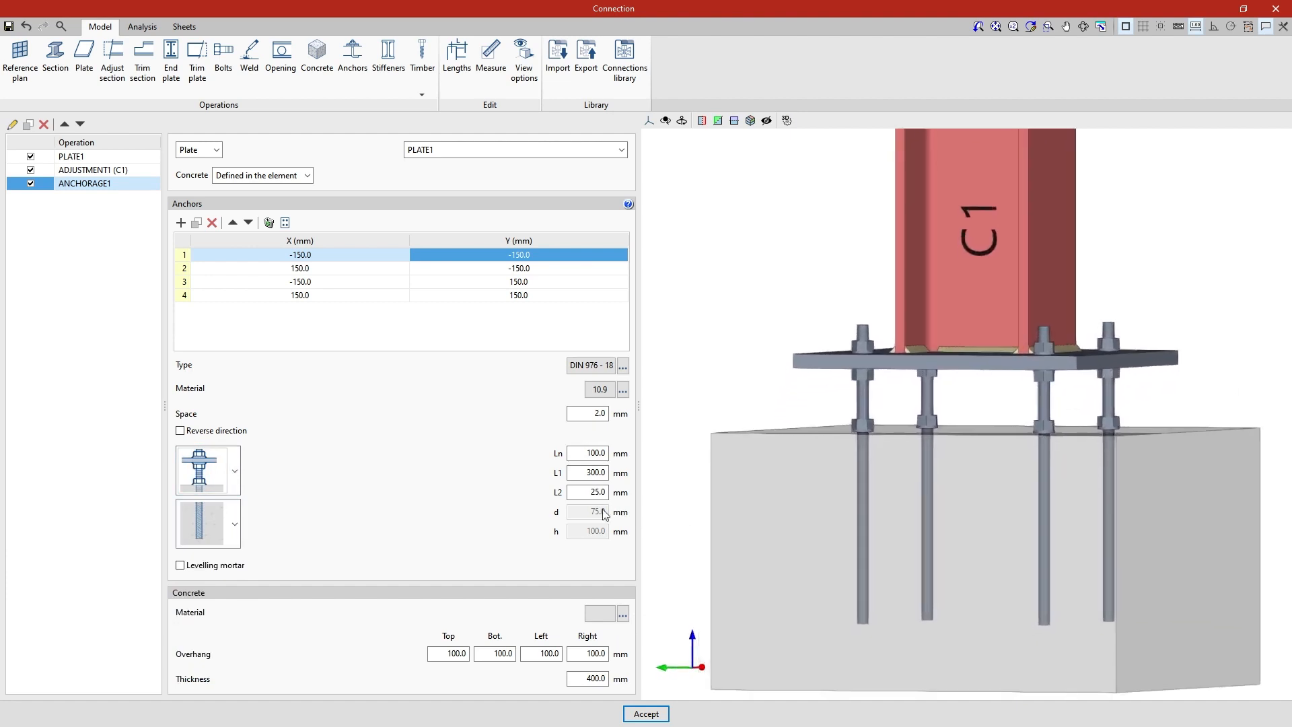
pyautogui.click(239, 469)
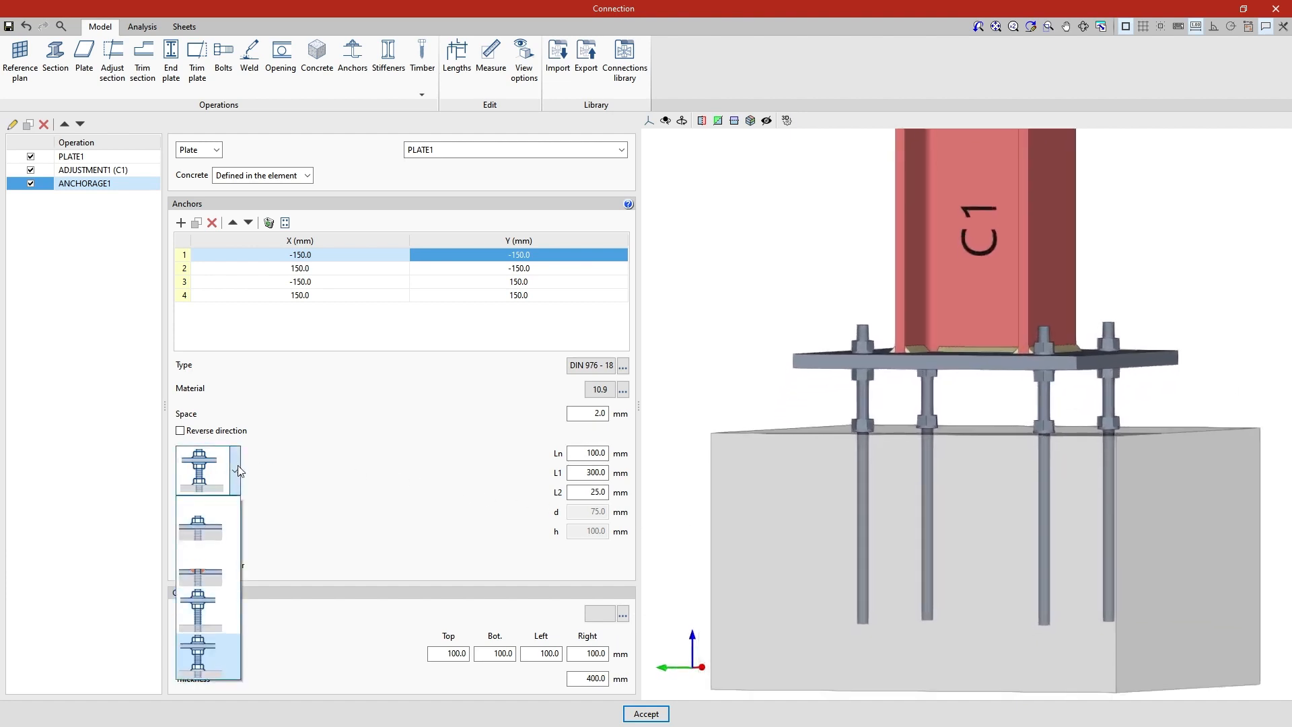
pyautogui.click(233, 528)
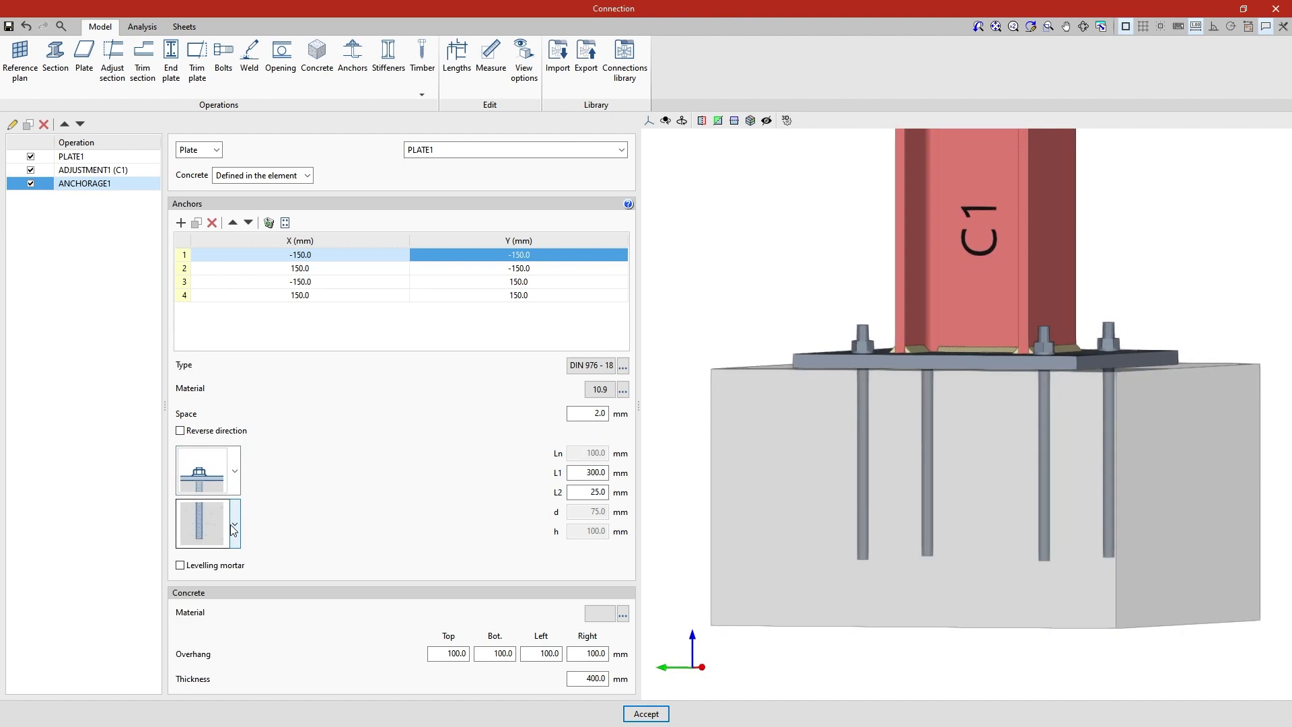
# Try the single-nut, double-nut, L-shaped and U-shaped lower ends on the embedded anchors
pyautogui.click(234, 528)
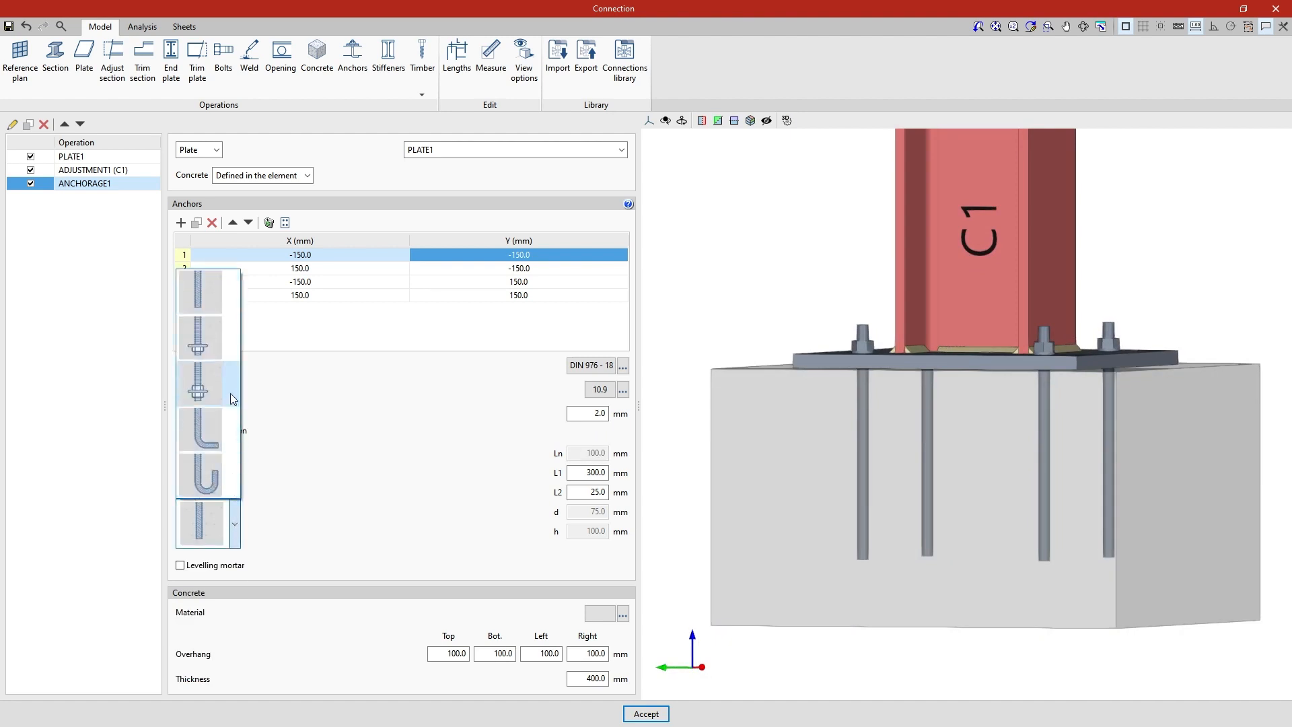
pyautogui.click(232, 335)
pyautogui.click(235, 524)
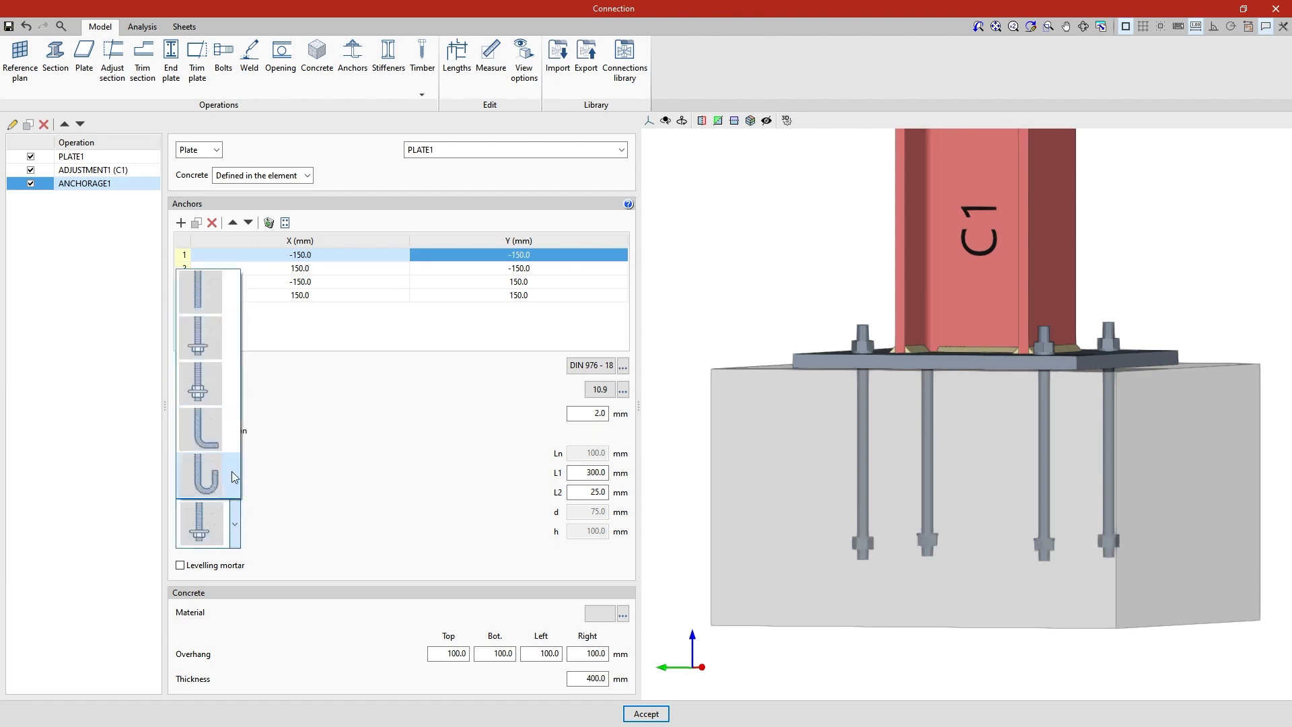
pyautogui.click(226, 394)
pyautogui.click(235, 524)
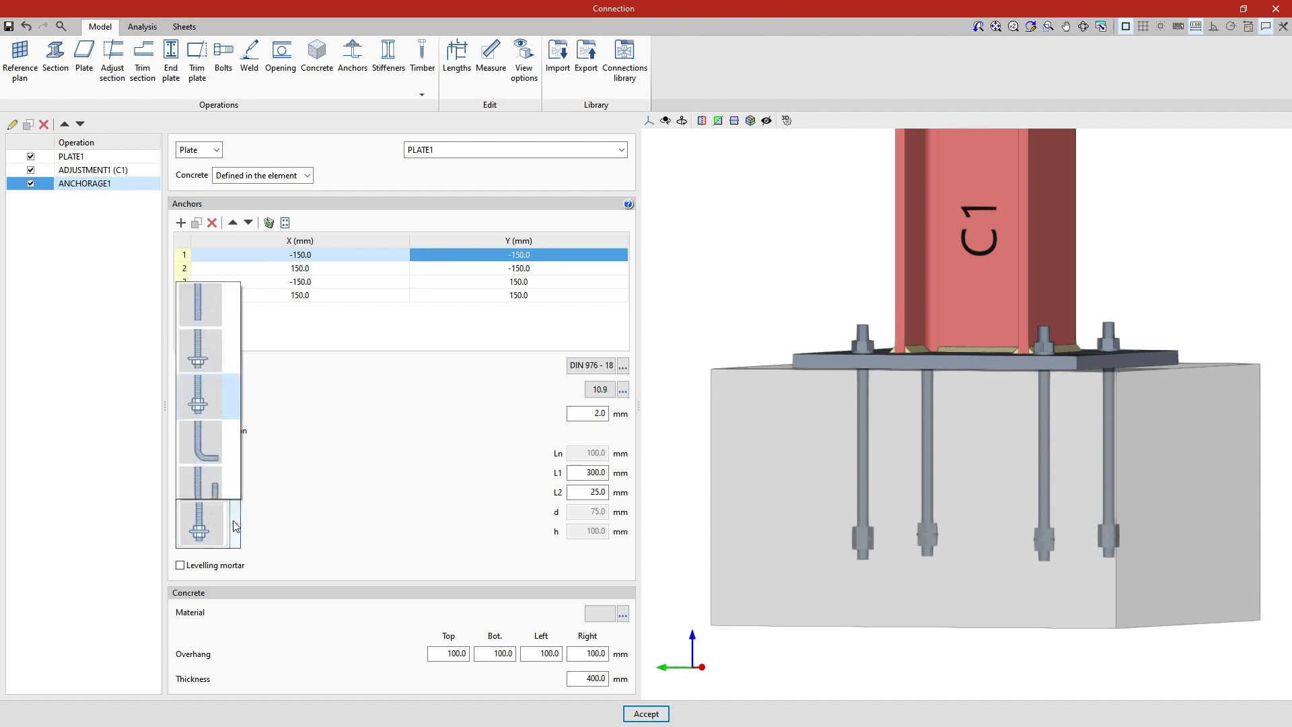
pyautogui.click(230, 442)
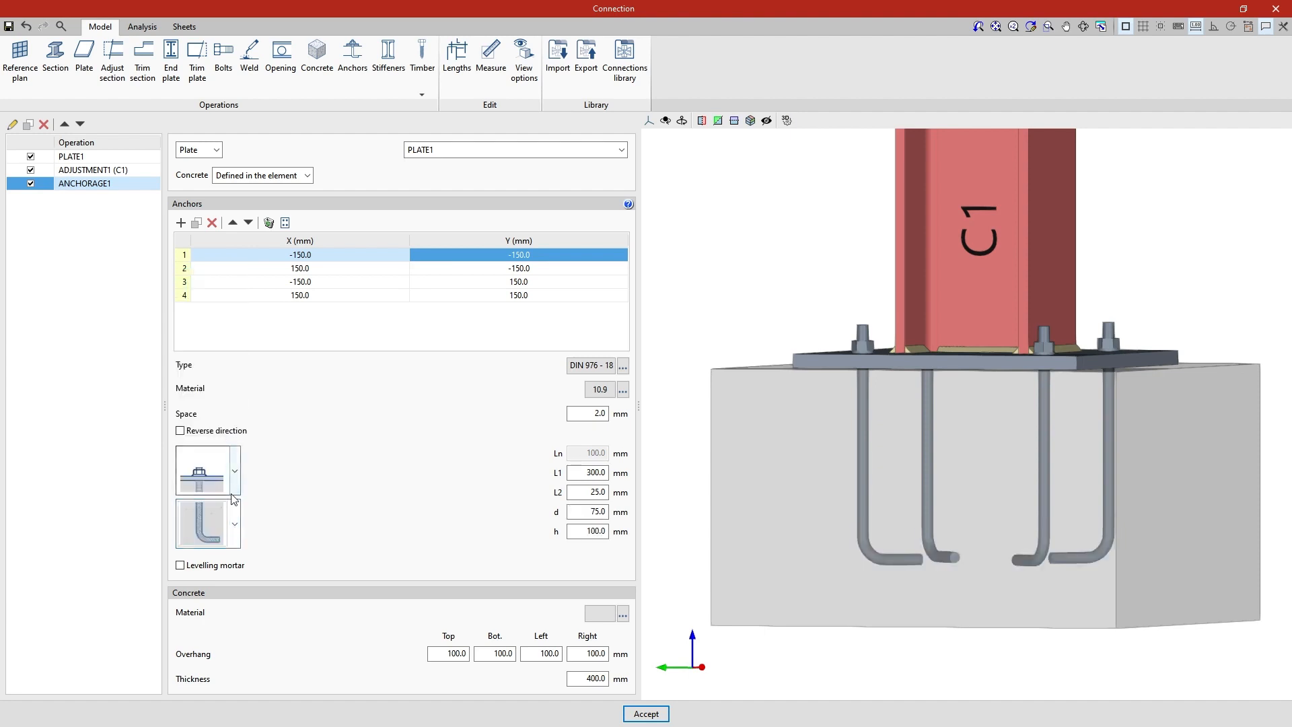
pyautogui.click(234, 524)
pyautogui.click(229, 483)
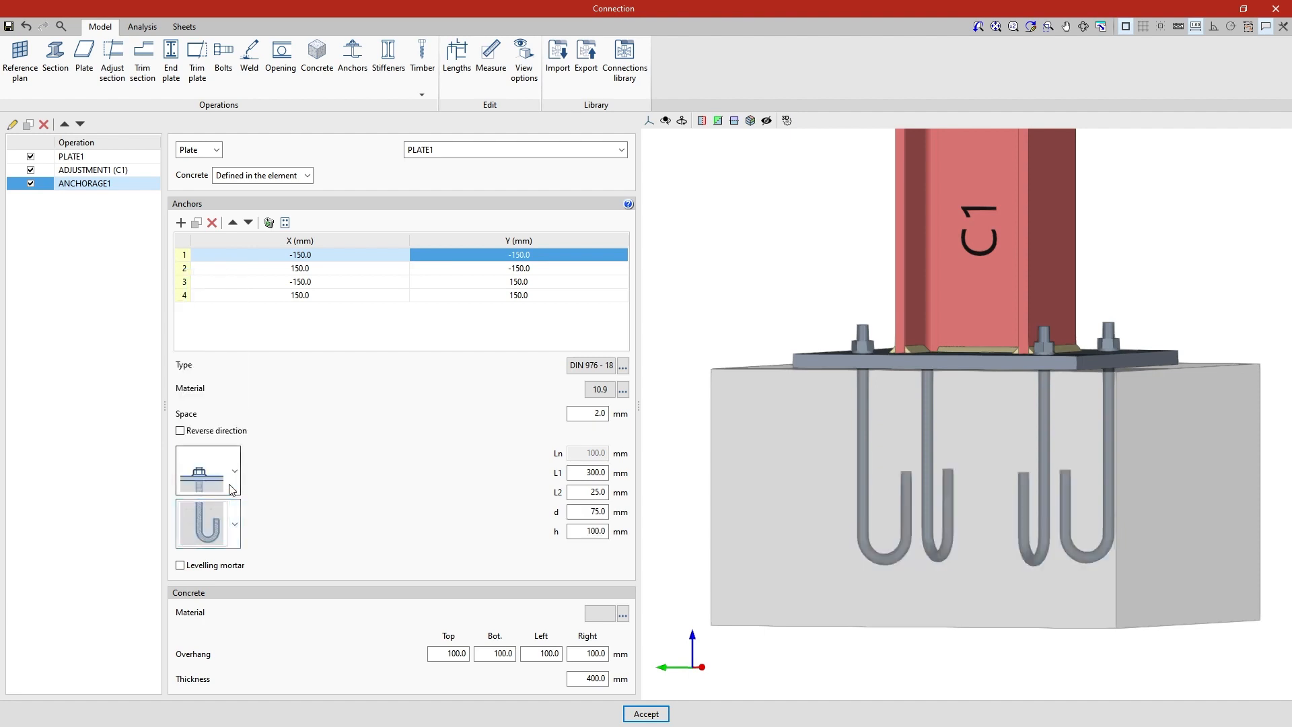
# Set the lower end of the anchors to the L-shaped hook and inspect them in the 3D model
pyautogui.click(235, 524)
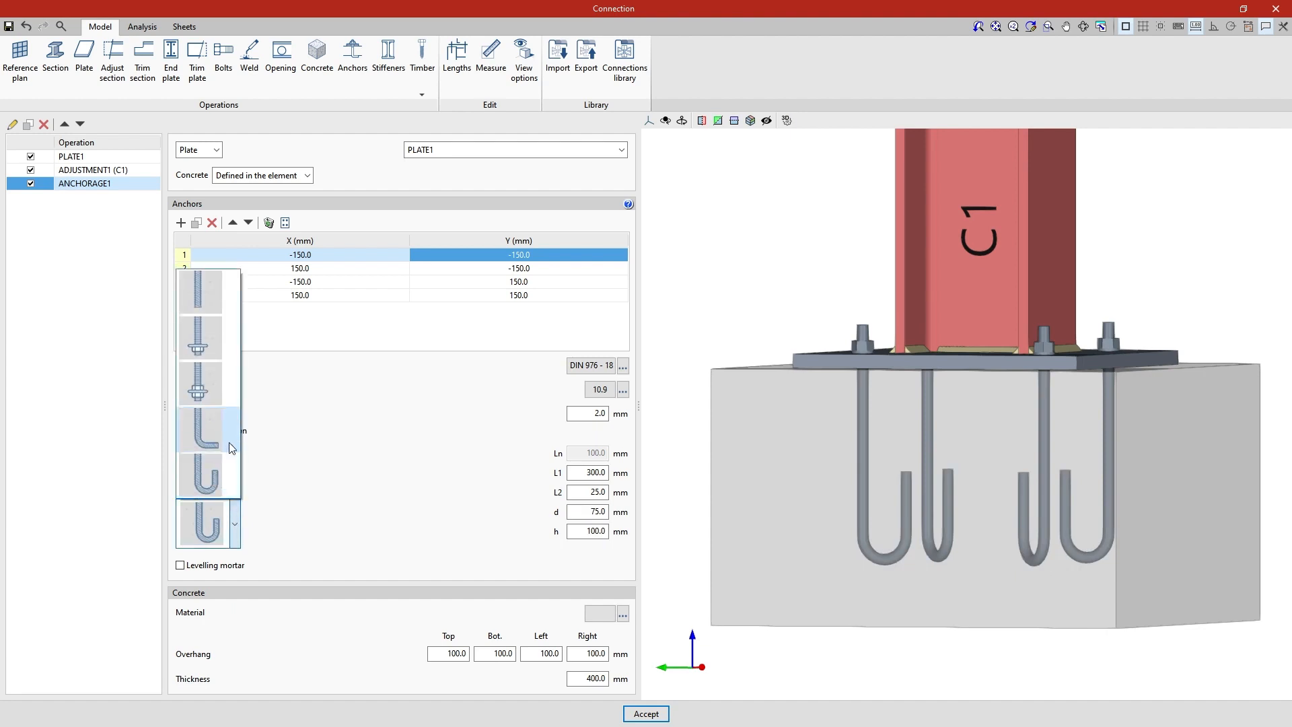
pyautogui.click(229, 442)
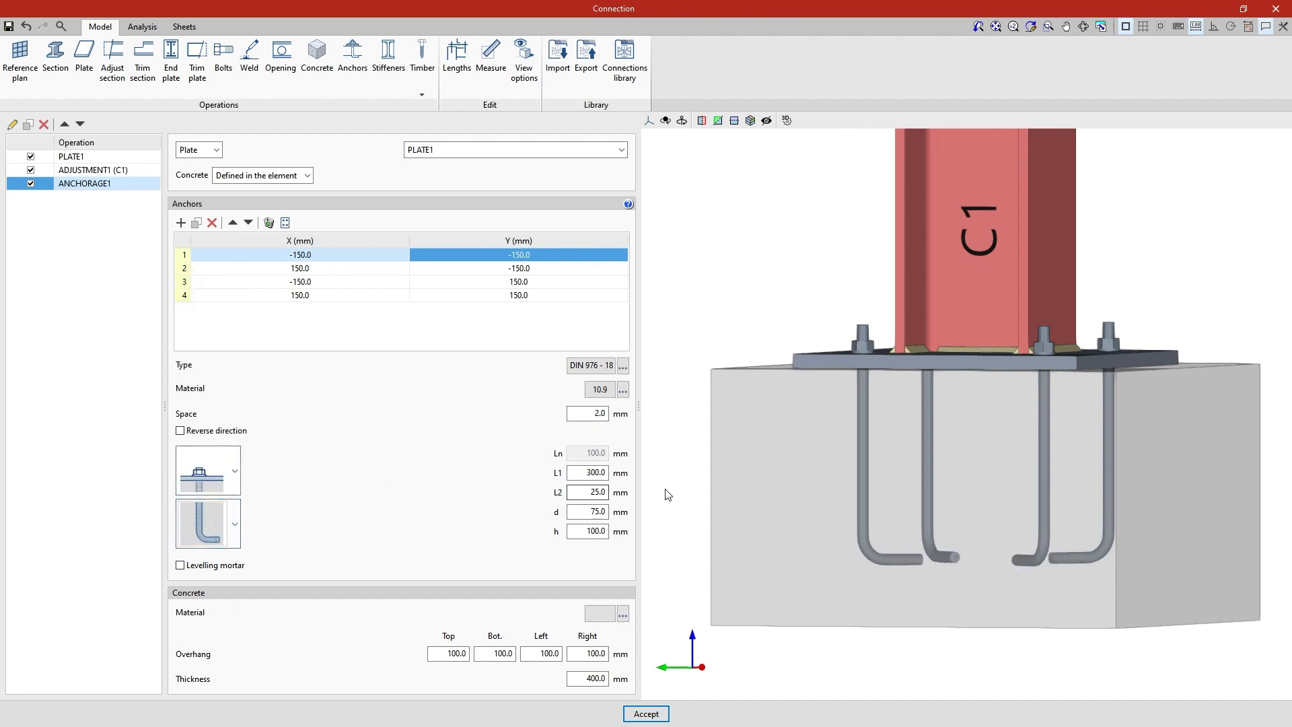
pyautogui.moveTo(665, 492)
pyautogui.mouseDown(button='middle')
pyautogui.moveTo(700, 522)
pyautogui.moveTo(733, 527)
pyautogui.mouseUp(button='middle')
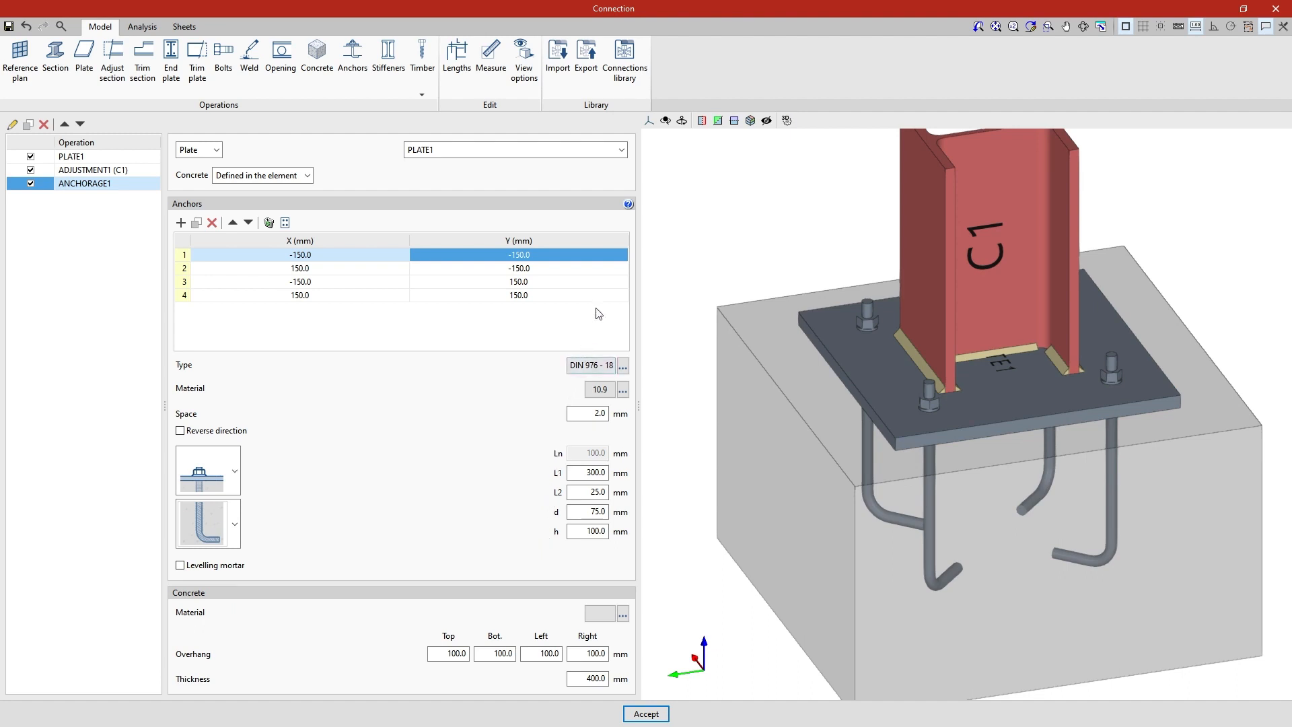
# Consult the anchor dimension diagram and set the anchors' embedded length L1 to 400 mm
pyautogui.click(627, 203)
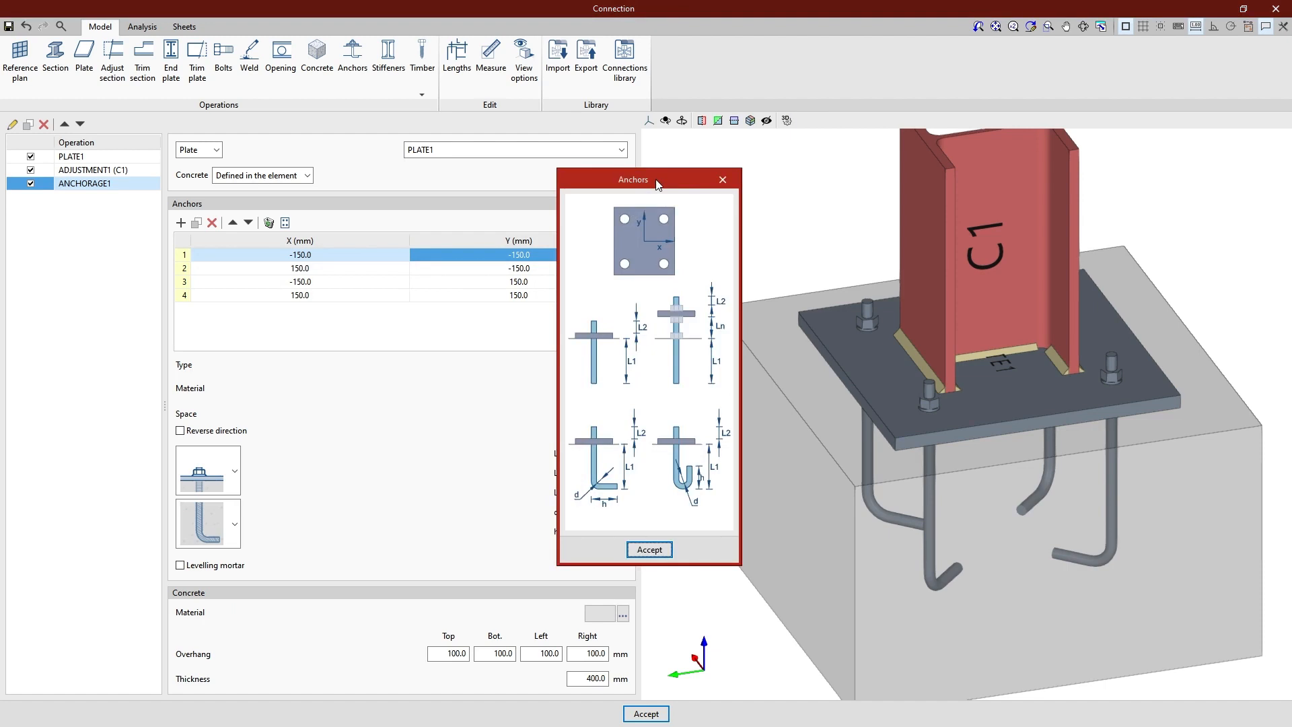
pyautogui.click(666, 549)
pyautogui.click(595, 473)
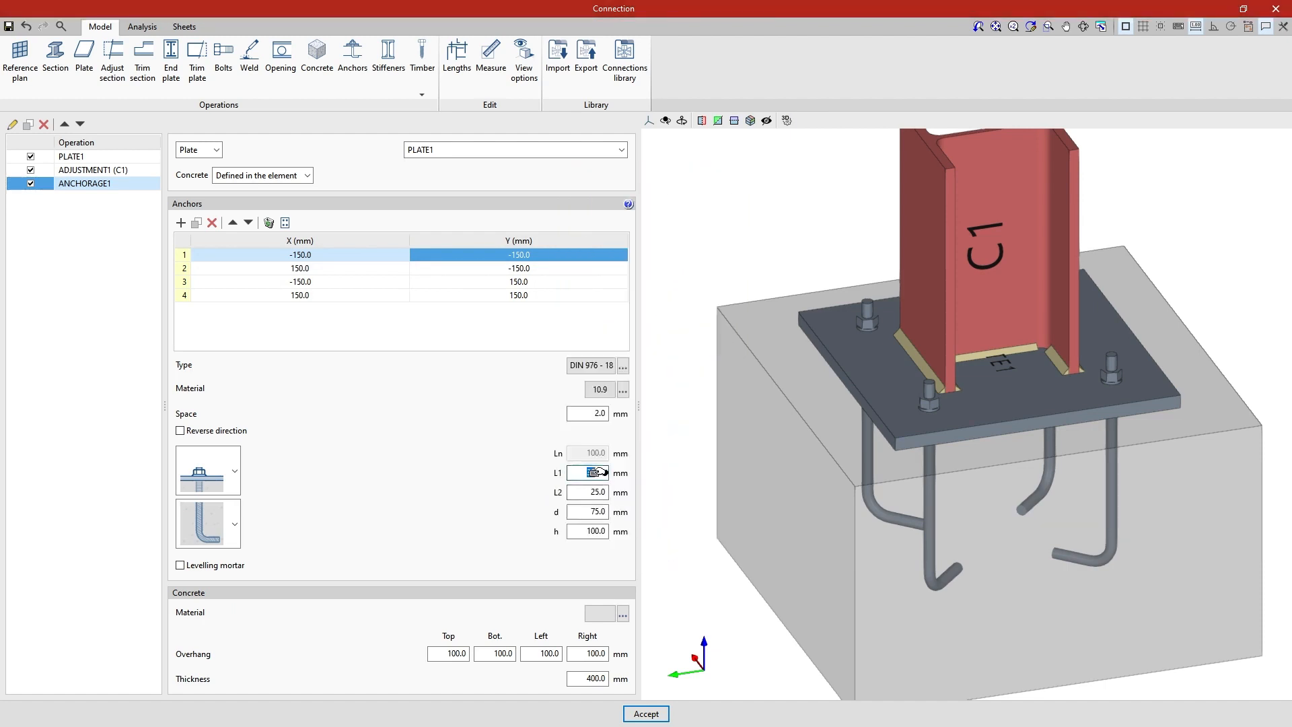
pyautogui.write('400.0')
pyautogui.moveTo(659, 475); pyautogui.dragTo(593, 454, button='middle')
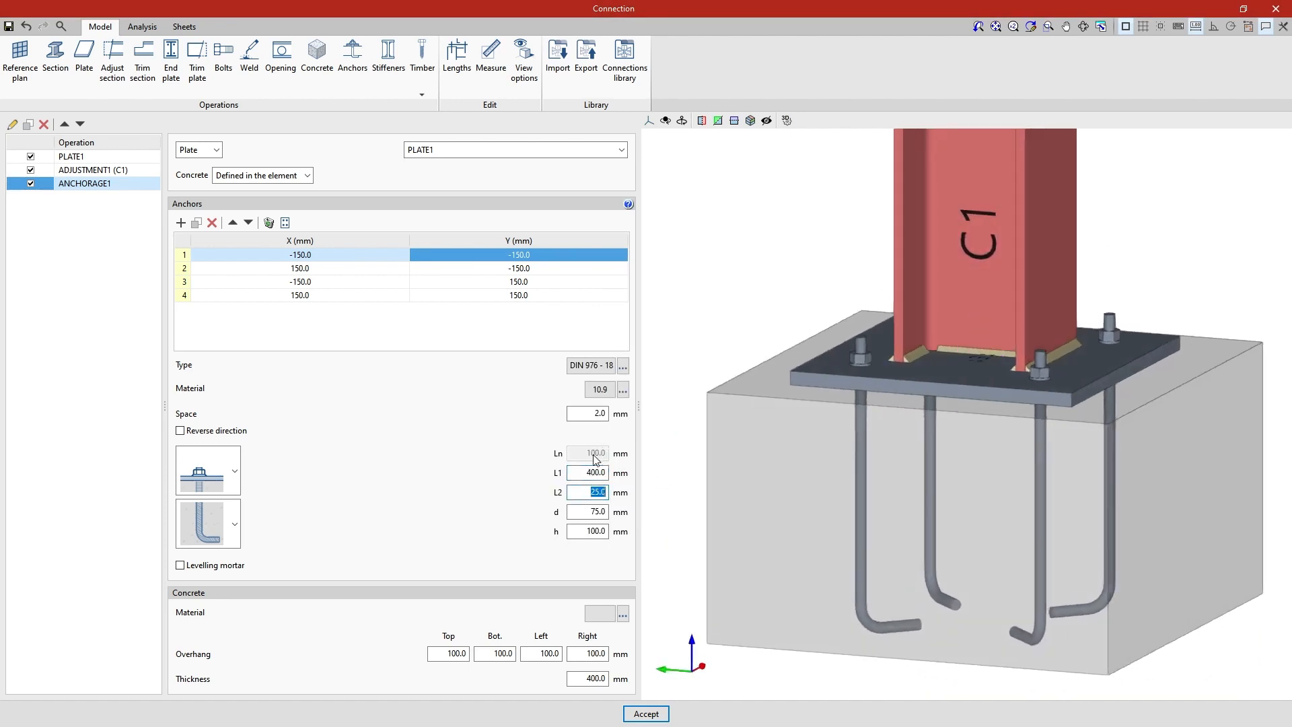
# Try a 20 mm levelling mortar layer beneath the base plate and remove it
pyautogui.click(186, 566)
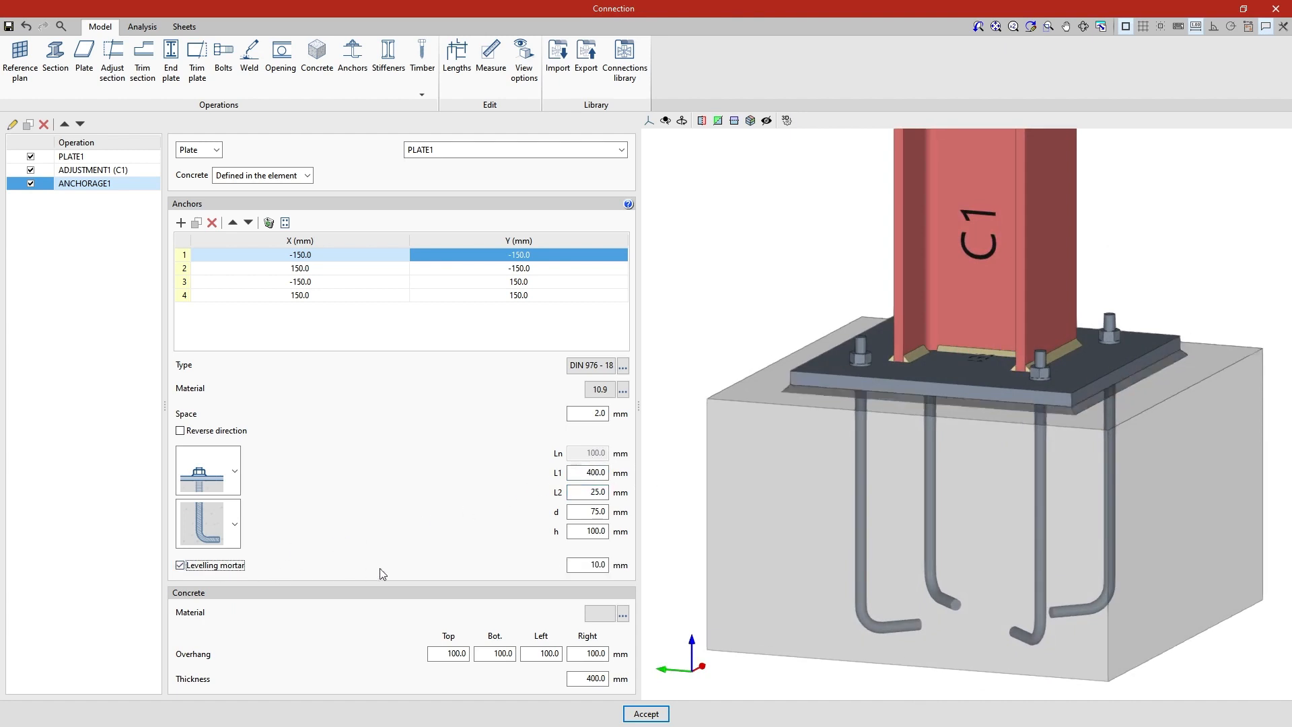
pyautogui.click(585, 566)
pyautogui.write('20')
pyautogui.press('Tab')
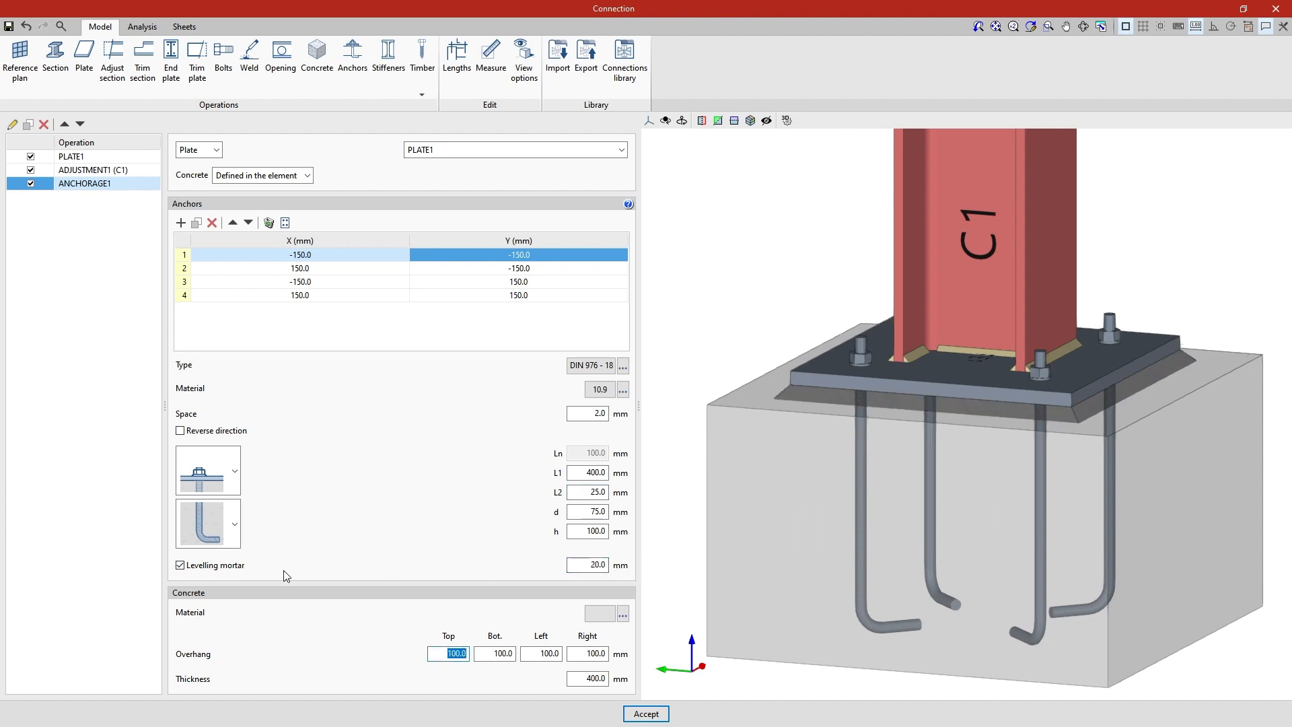
pyautogui.click(181, 566)
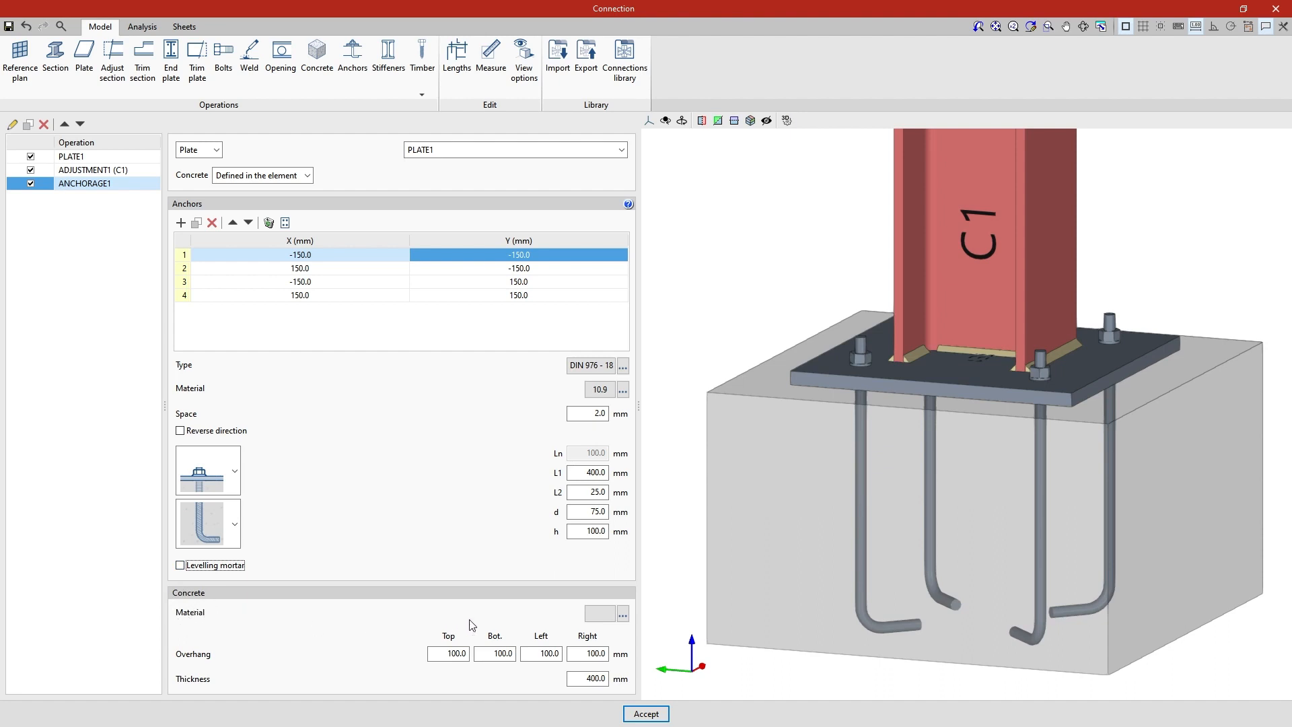
# Define the concrete material with the reference C35/45 and enter its compression resistance fck
pyautogui.click(622, 620)
pyautogui.click(600, 614)
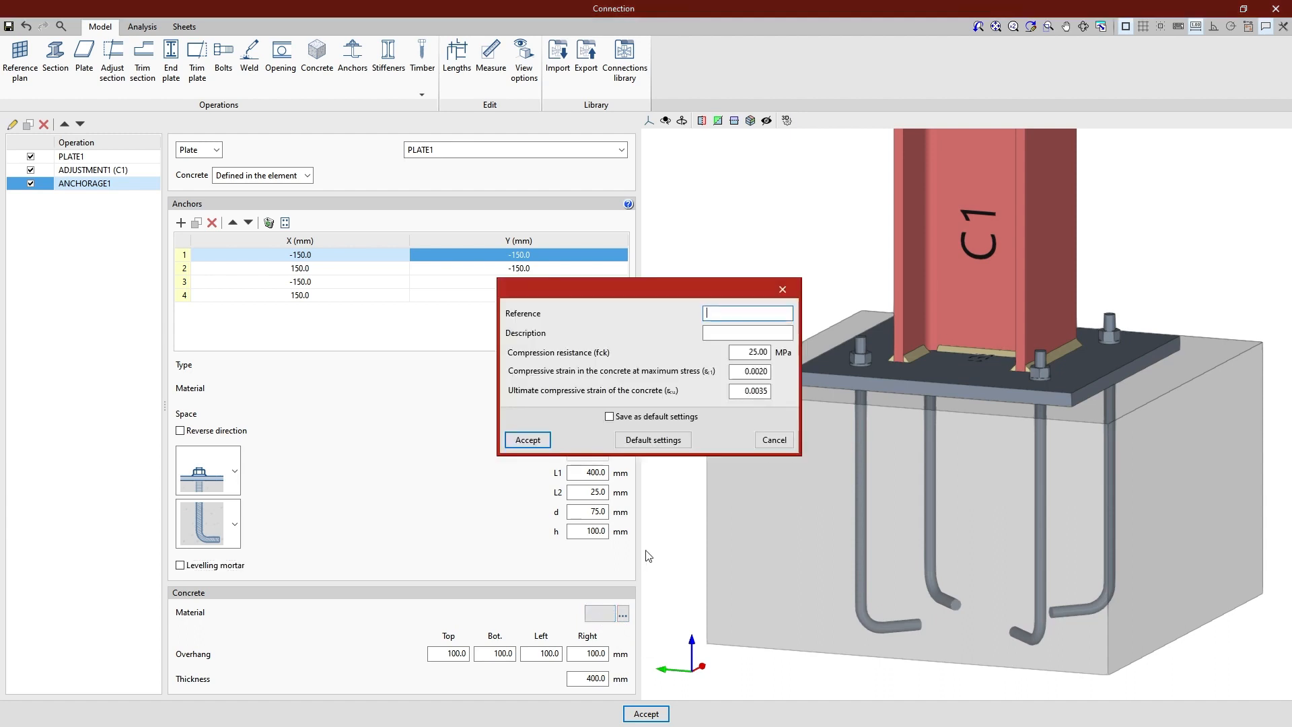
pyautogui.click(735, 315)
pyautogui.press('Tab')
pyautogui.press('Tab')
pyautogui.write('3')
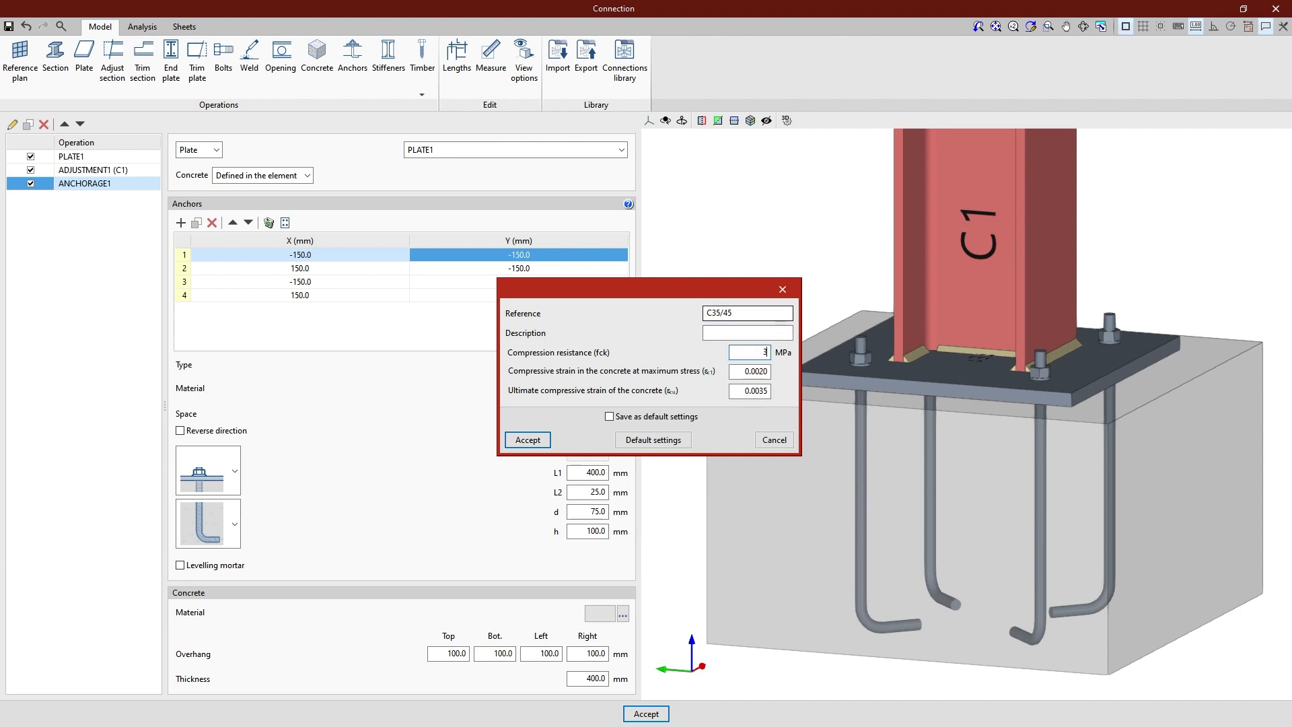
pyautogui.press('Tab')
pyautogui.press('Tab')
pyautogui.press('Tab')
pyautogui.click(546, 444)
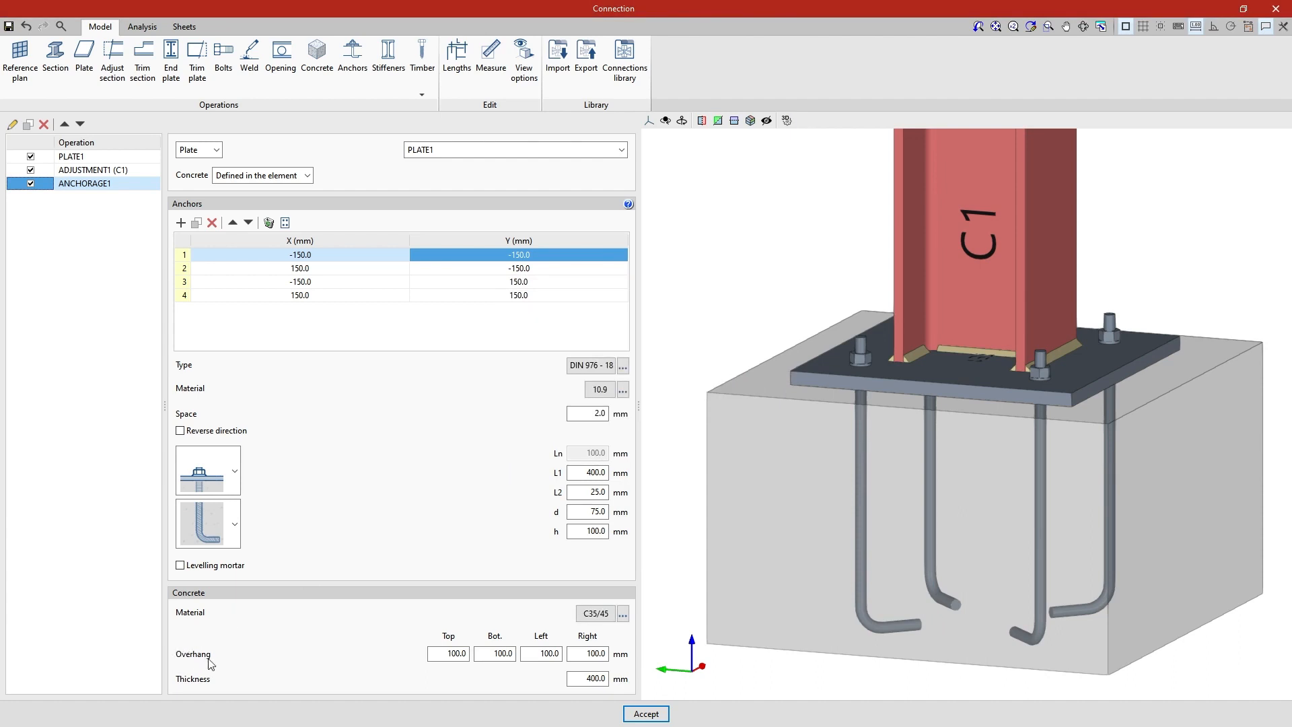
# Set the concrete block's thickness to 500 mm after going through its overhang values
pyautogui.click(449, 653)
pyautogui.press('Tab')
pyautogui.press('Tab')
pyautogui.press('Tab')
pyautogui.click(578, 681)
pyautogui.moveTo(577, 681); pyautogui.dragTo(618, 684)
pyautogui.write('500')
pyautogui.press('Tab')
pyautogui.scroll(-1, 677, 592)
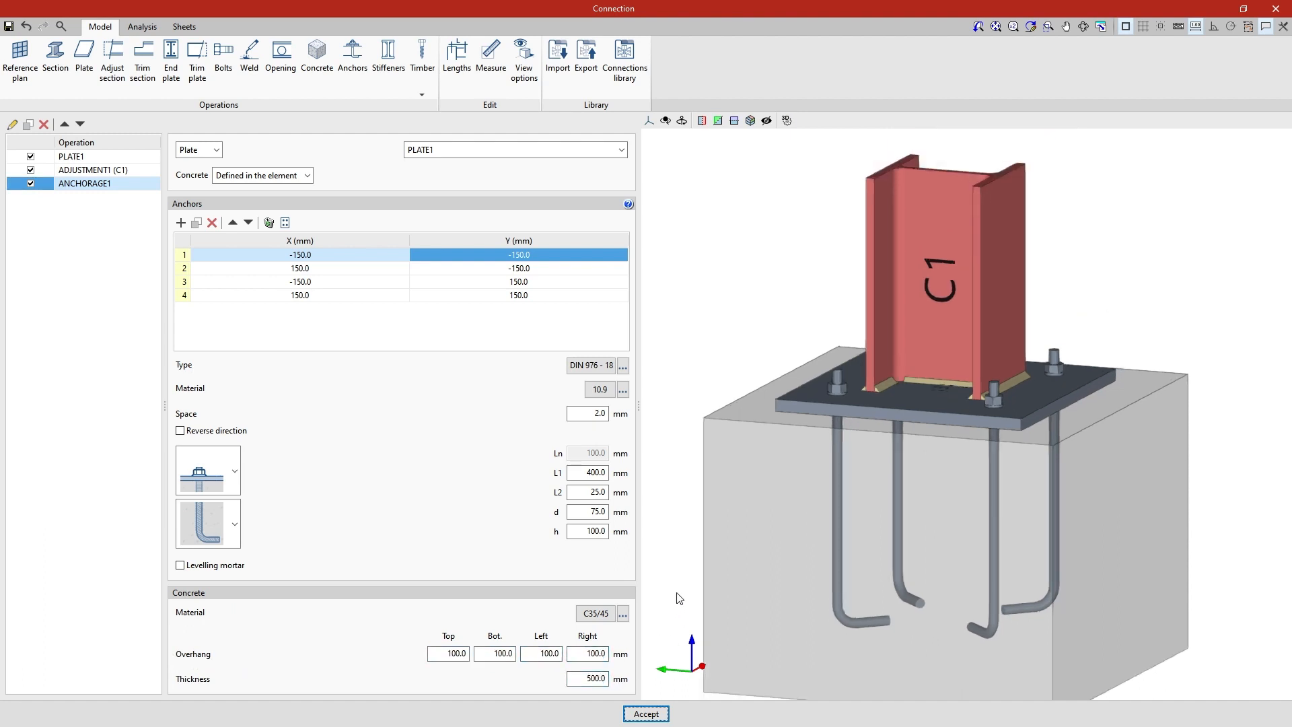
pyautogui.moveTo(677, 591); pyautogui.dragTo(1100, 583, button='middle')
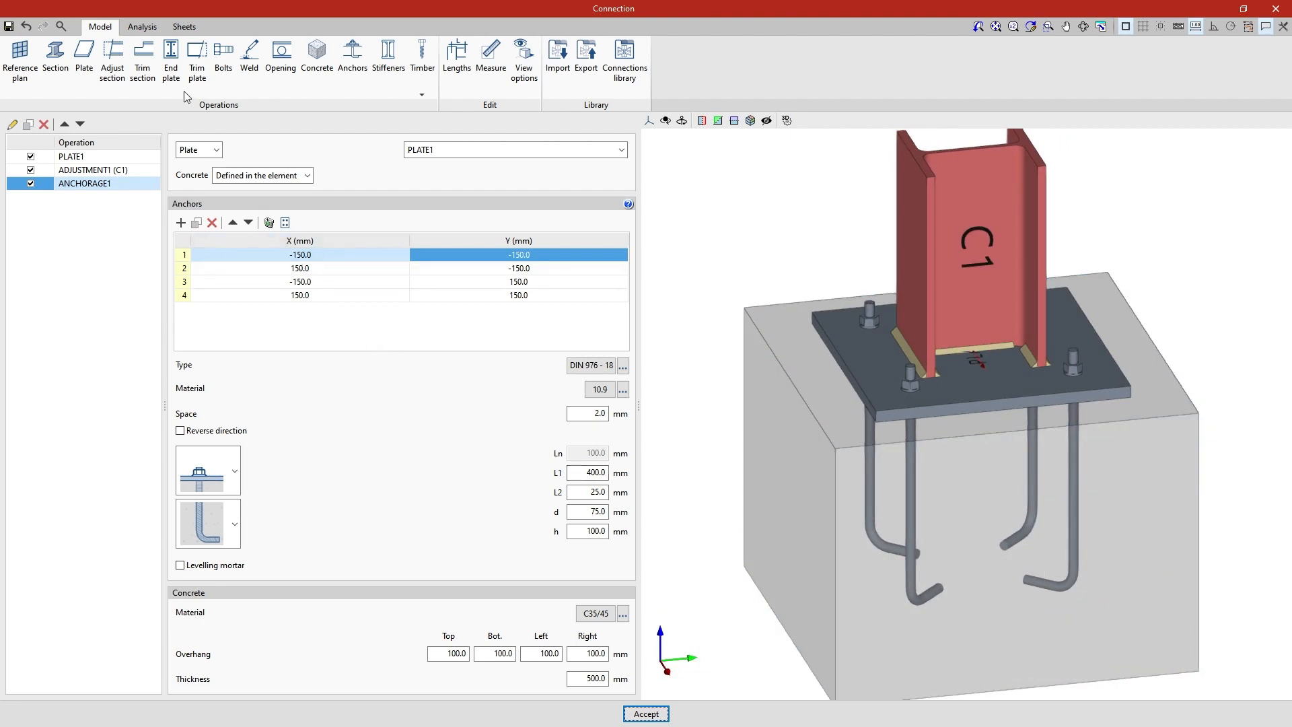
# Run the stress and deformed shape analysis of the anchored connection
pyautogui.click(150, 31)
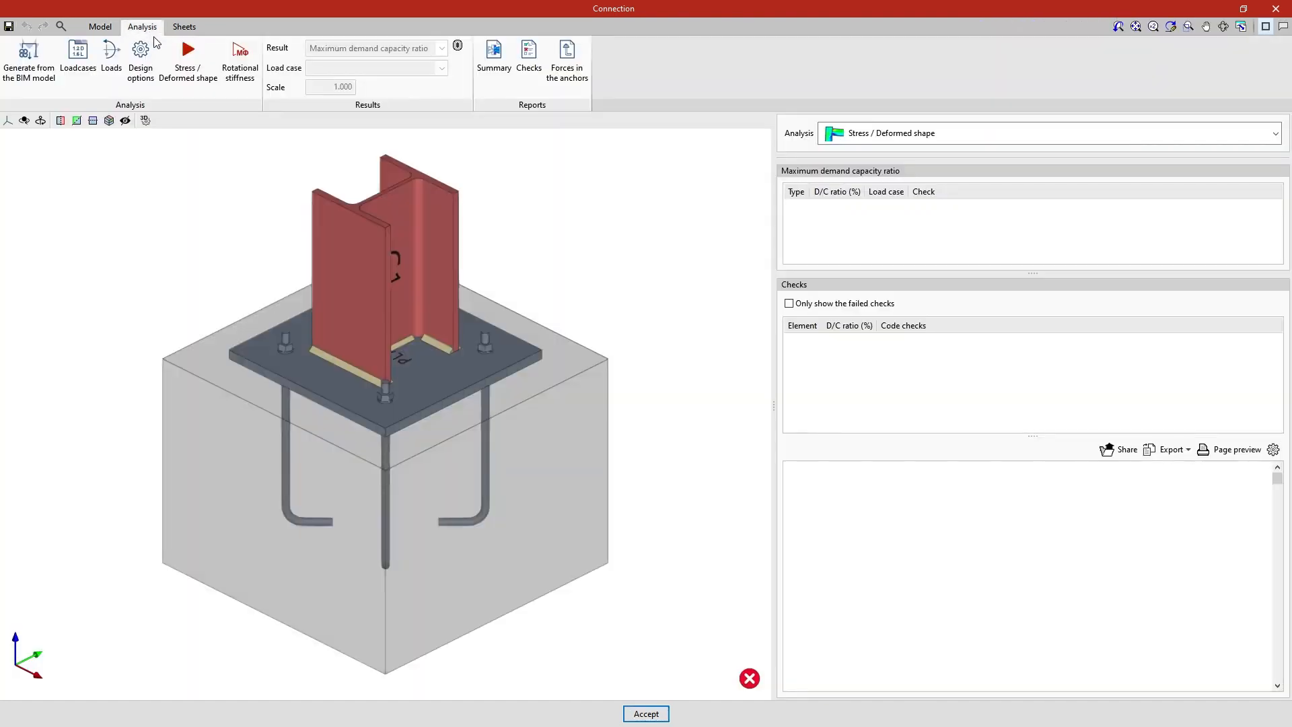
pyautogui.click(190, 90)
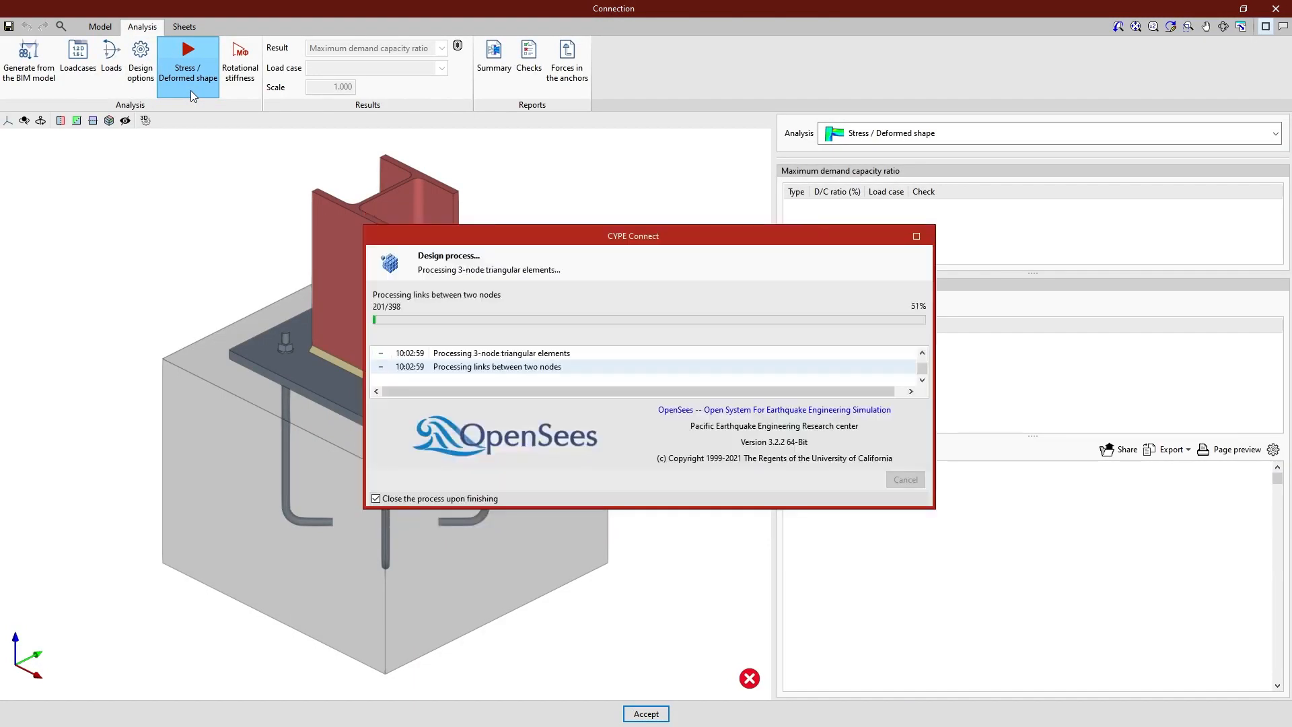